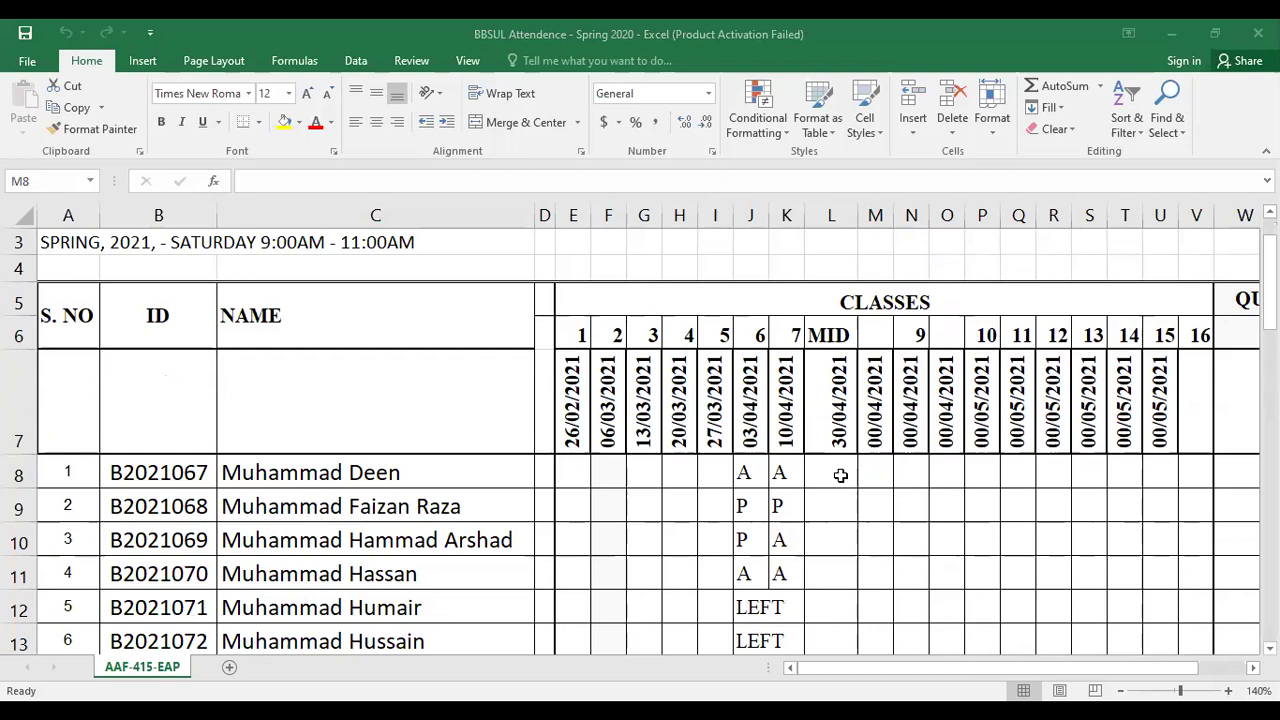
Mark the student with serial number 3 present by entering P in cell M10 of the 00/04/2021 class column.
left_click(871, 477)
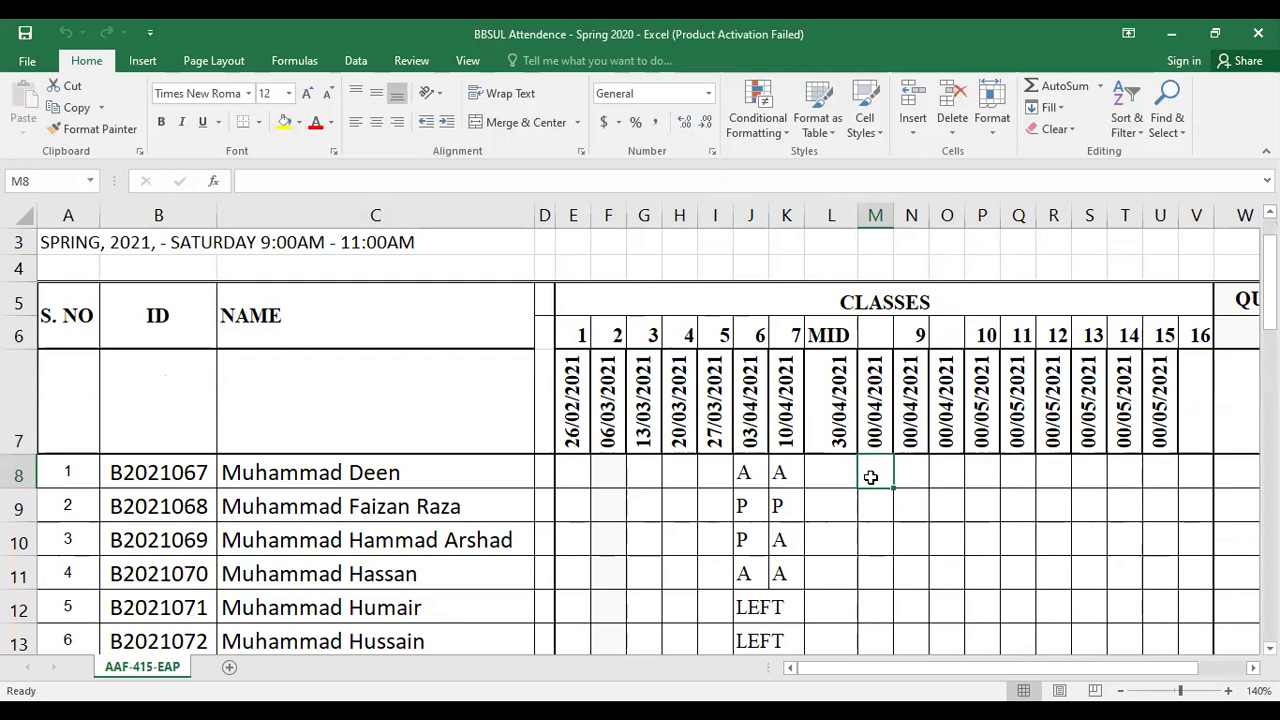
key("Down")
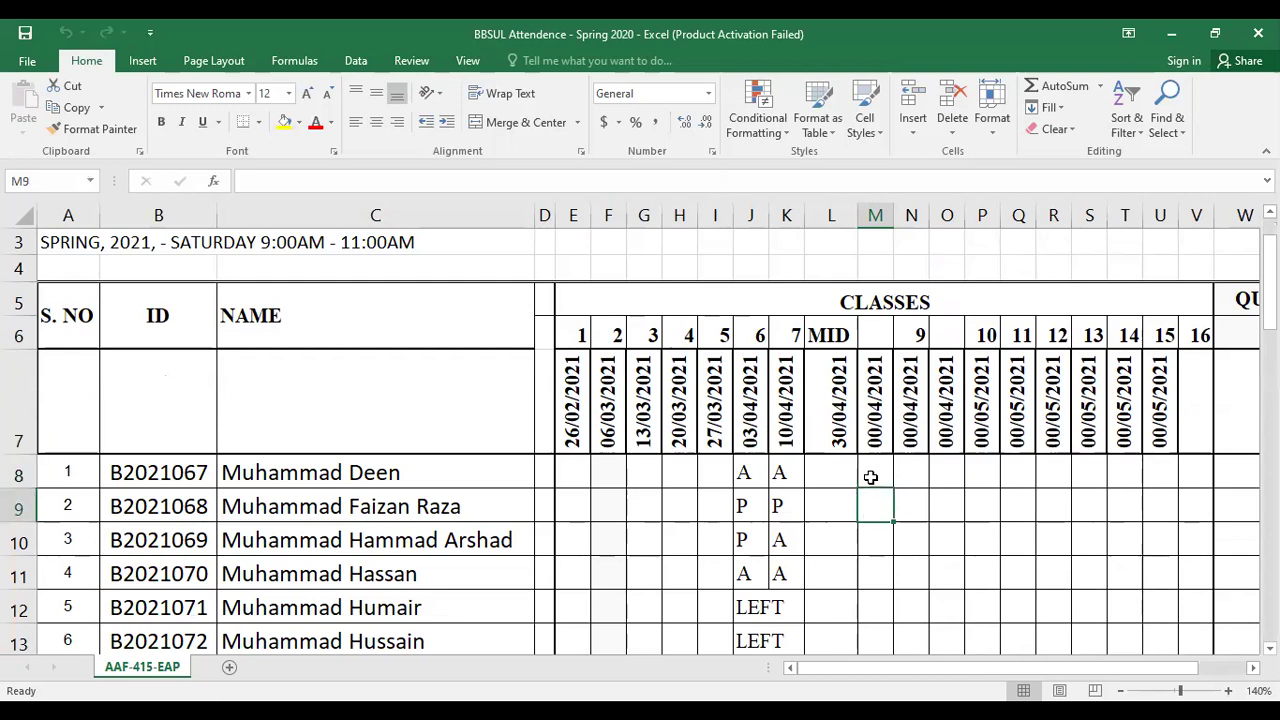
key("Down")
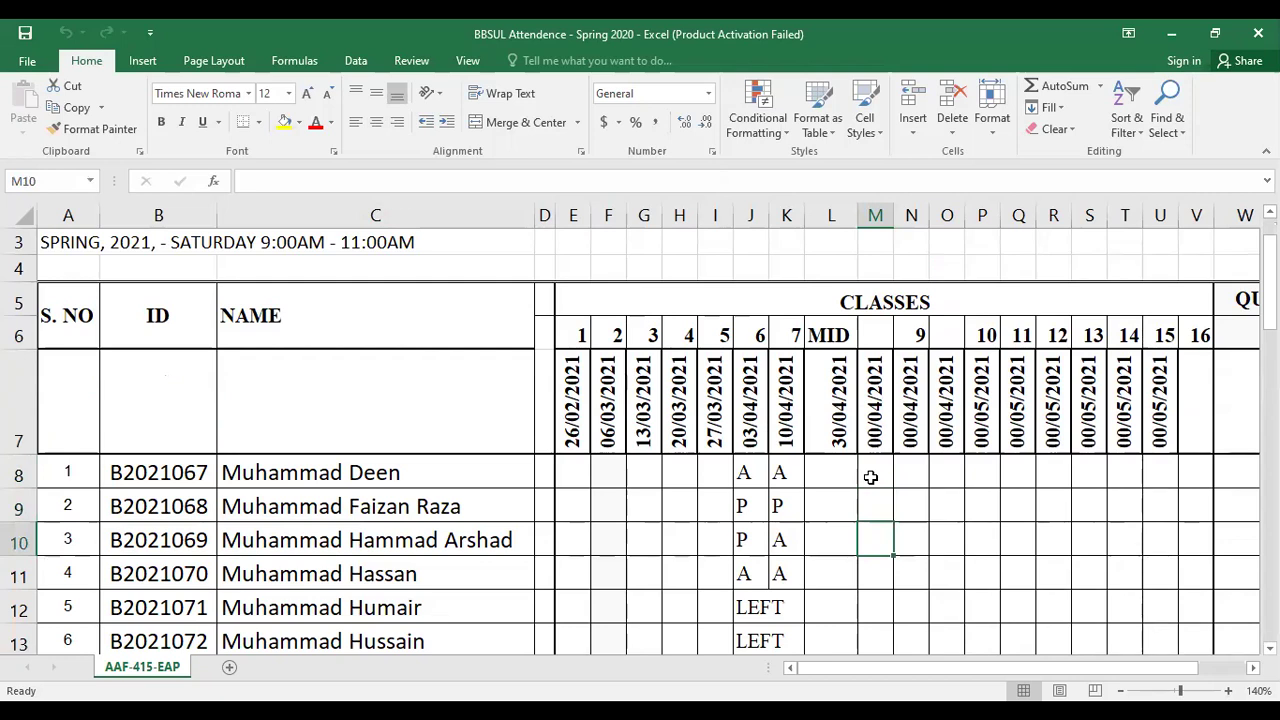
key("Down")
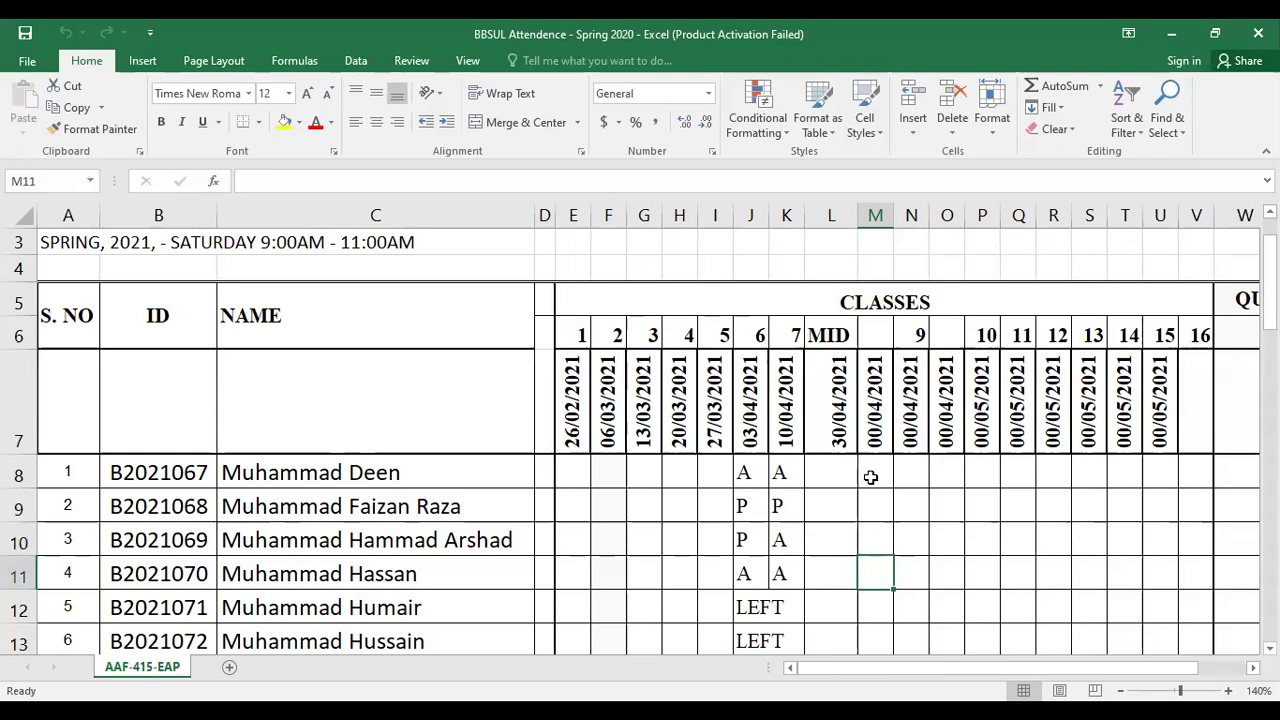
key("Up")
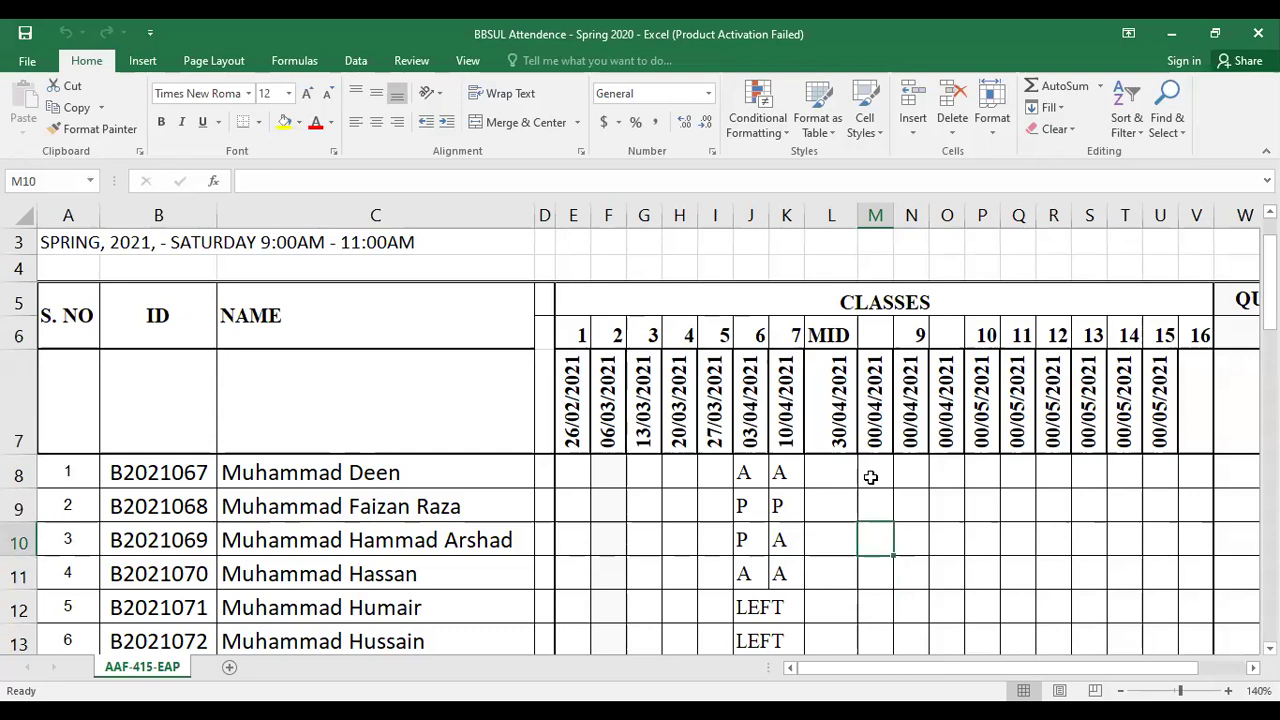
type("p")
key("Return")
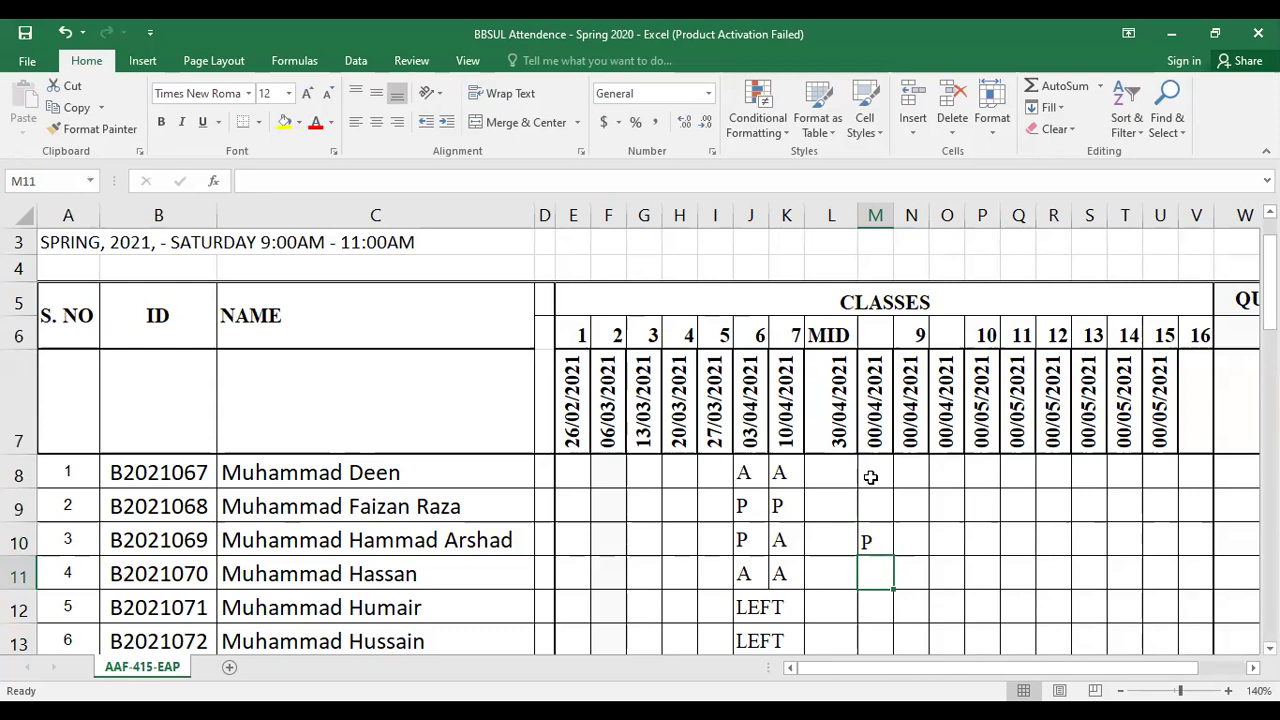
Enter P in cells M25 and M26 to mark the students with serial numbers 18 and 19 present.
key("Return")
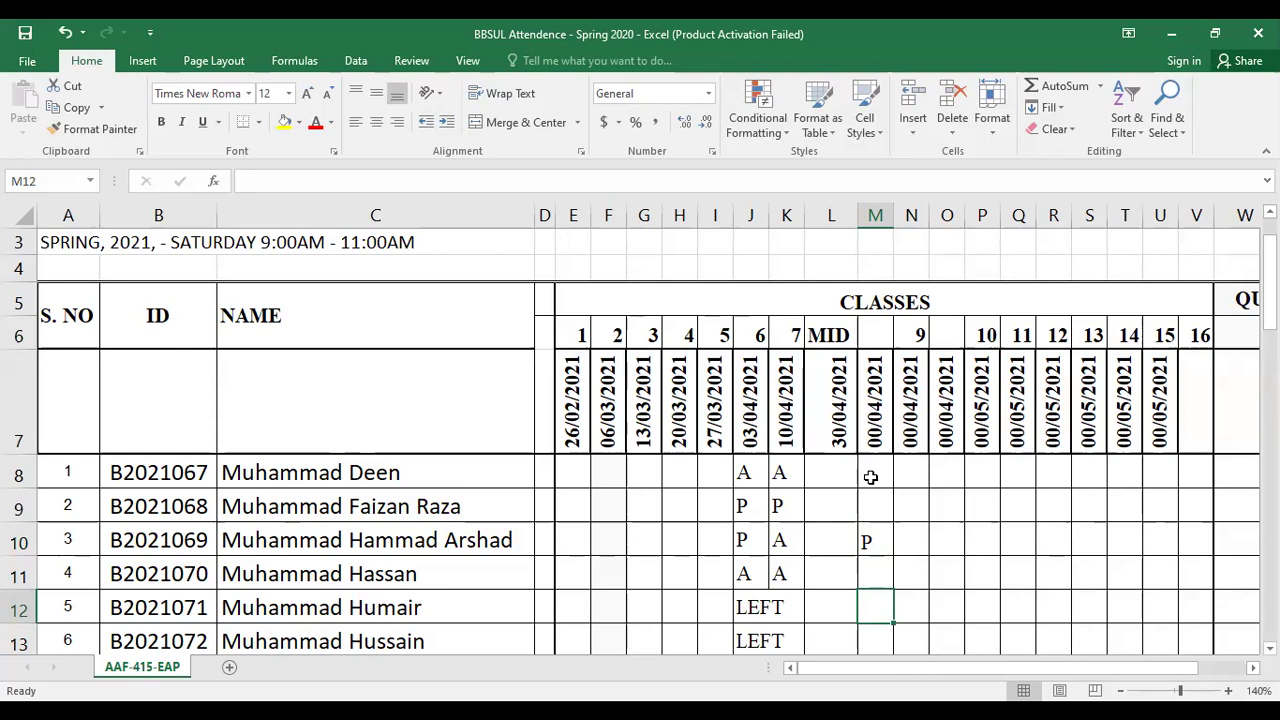
key("Return")
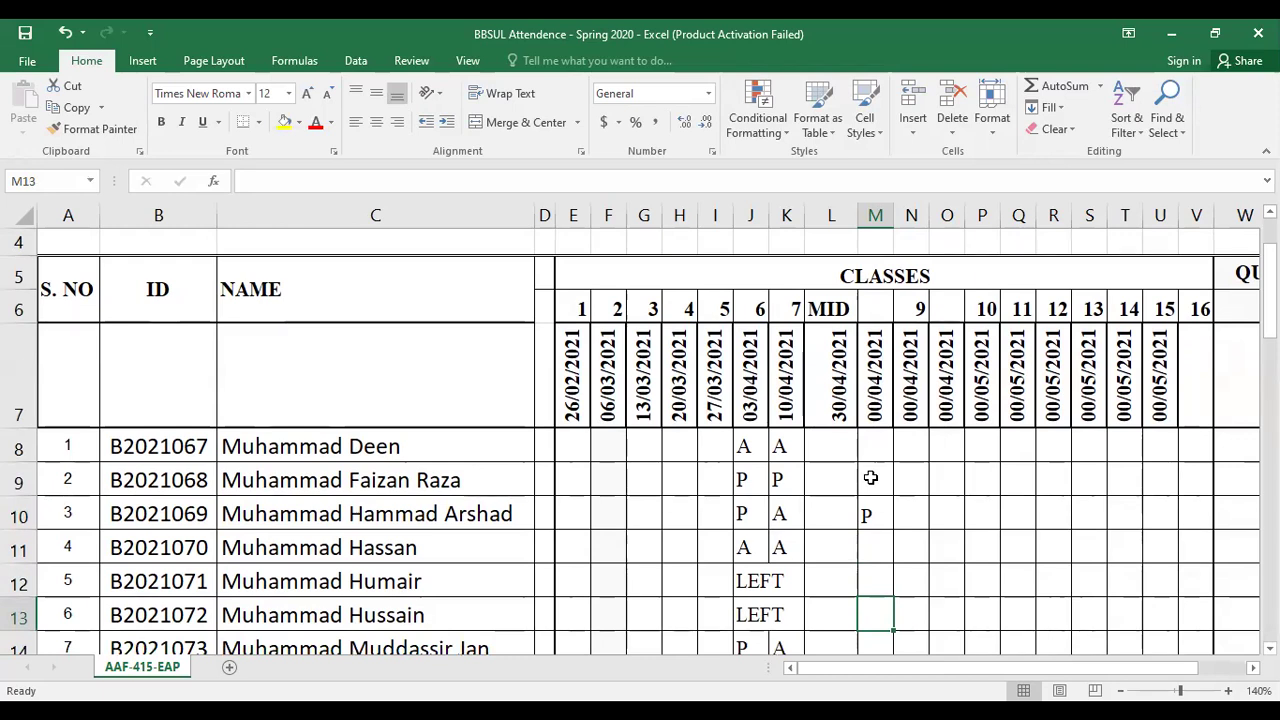
key("Down")
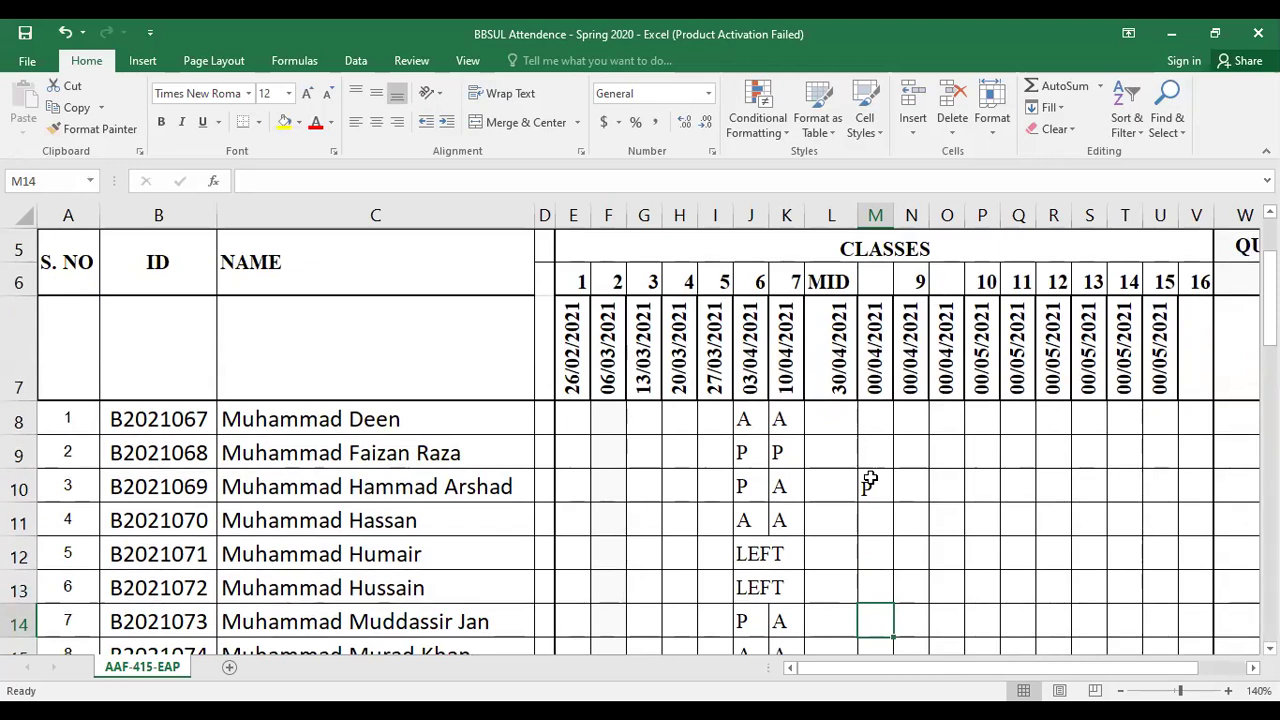
key("Down")
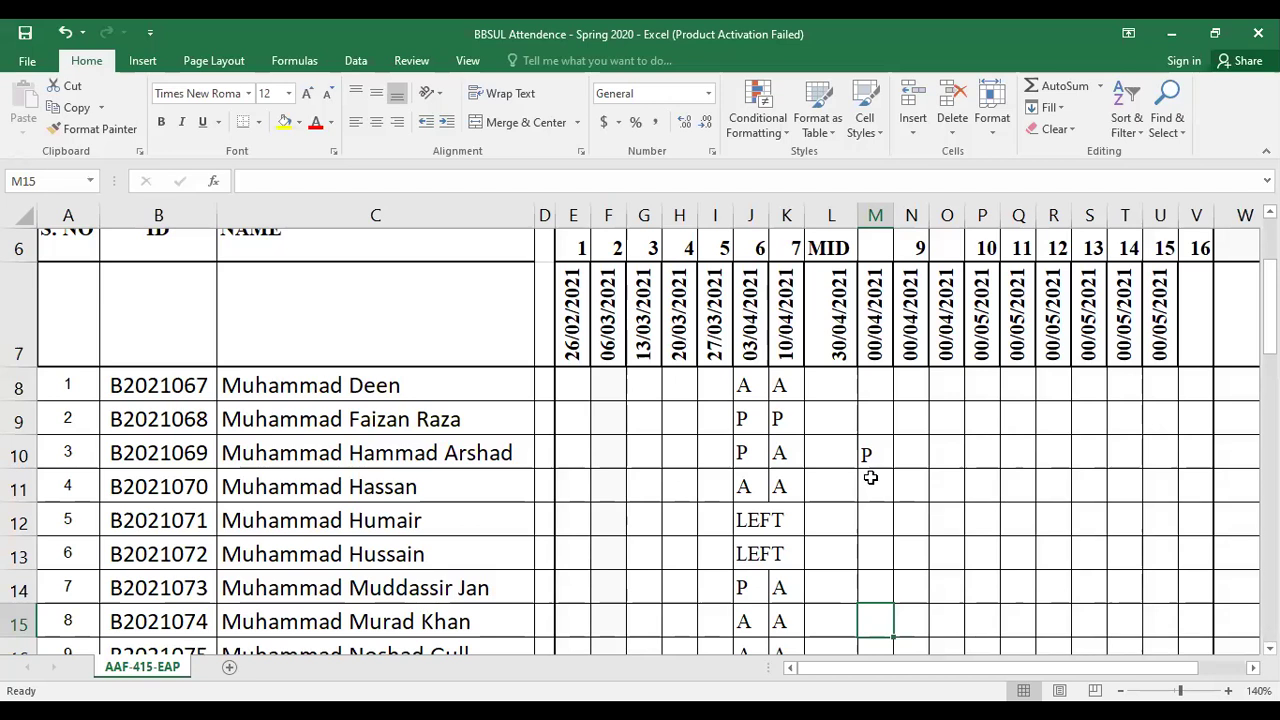
key("Down")
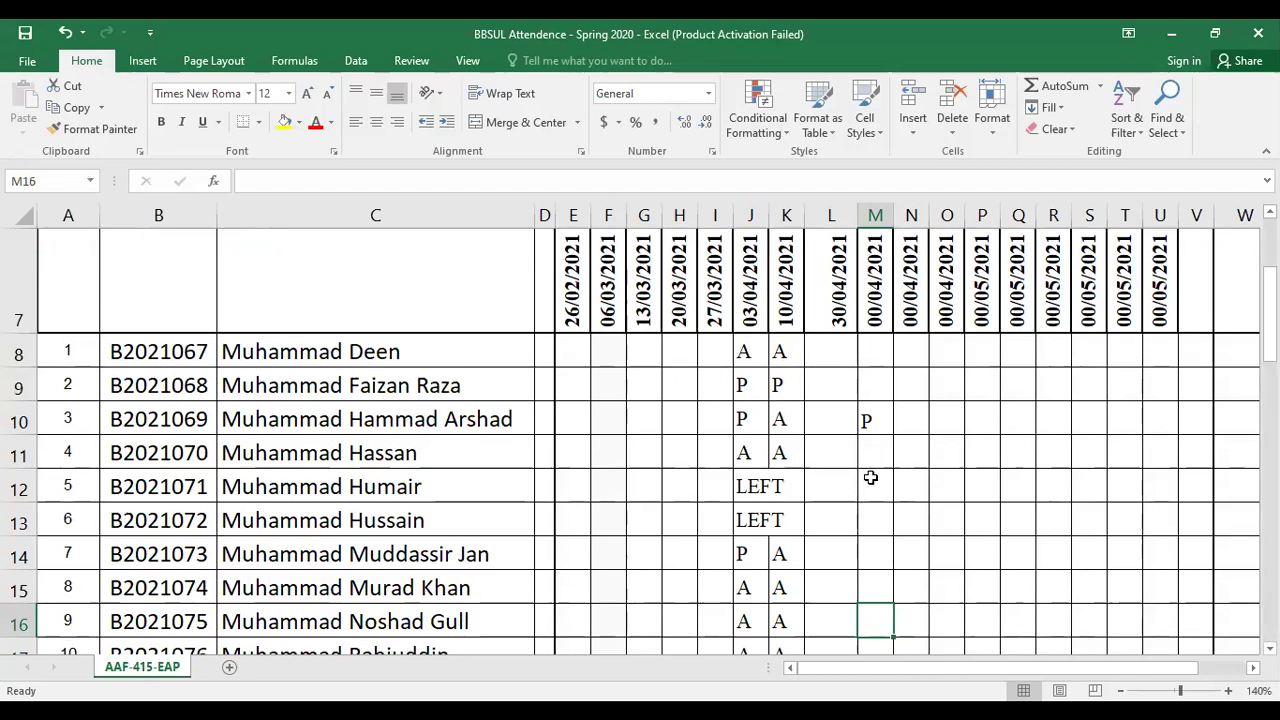
key("Down")
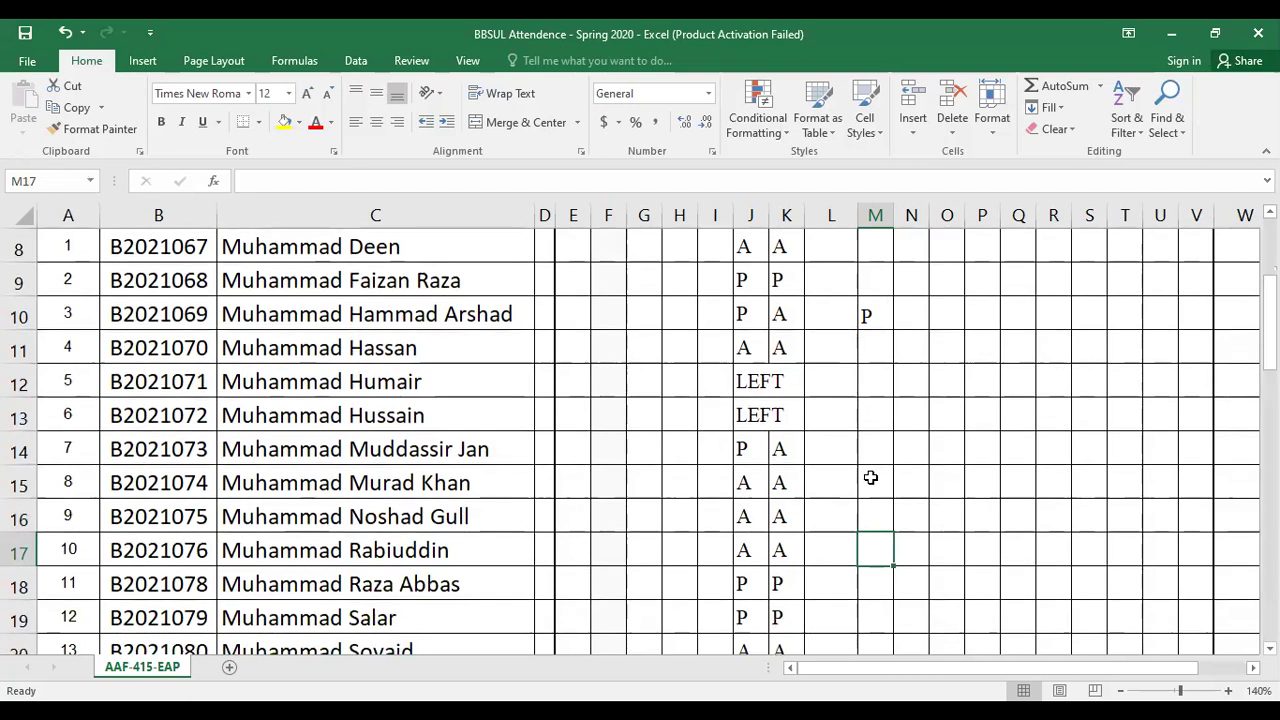
key("Down")
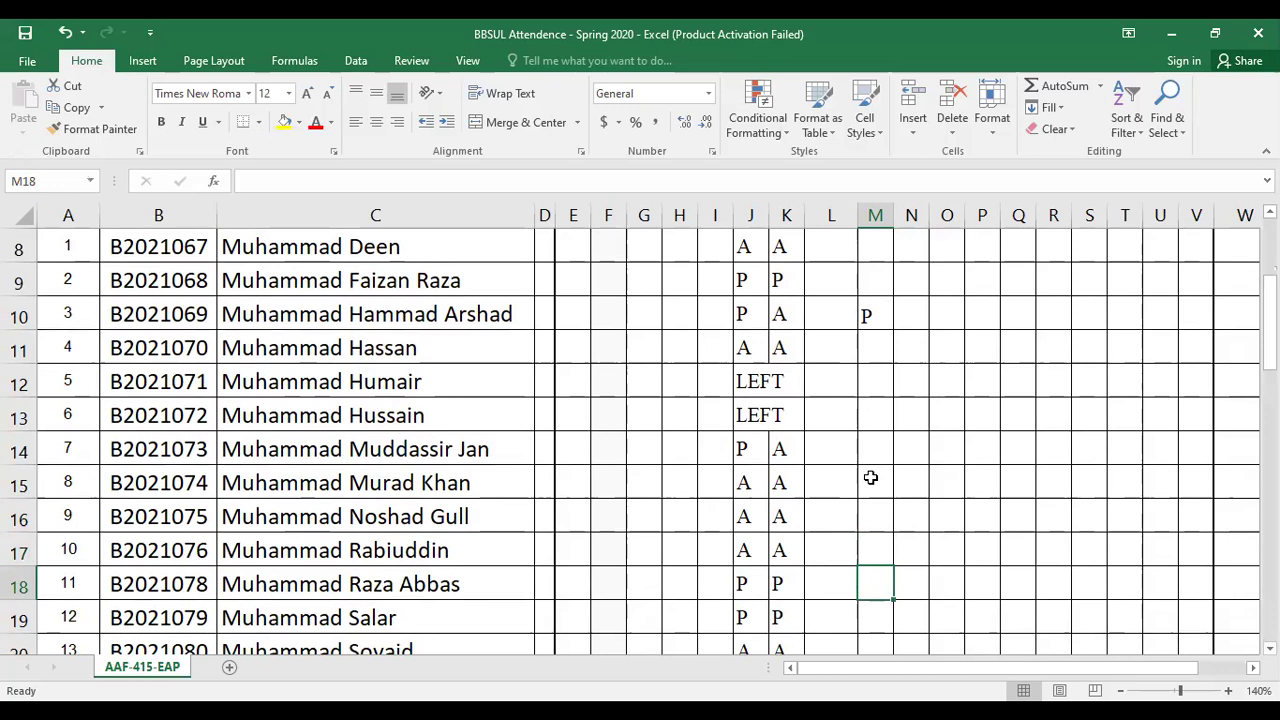
key("Down")
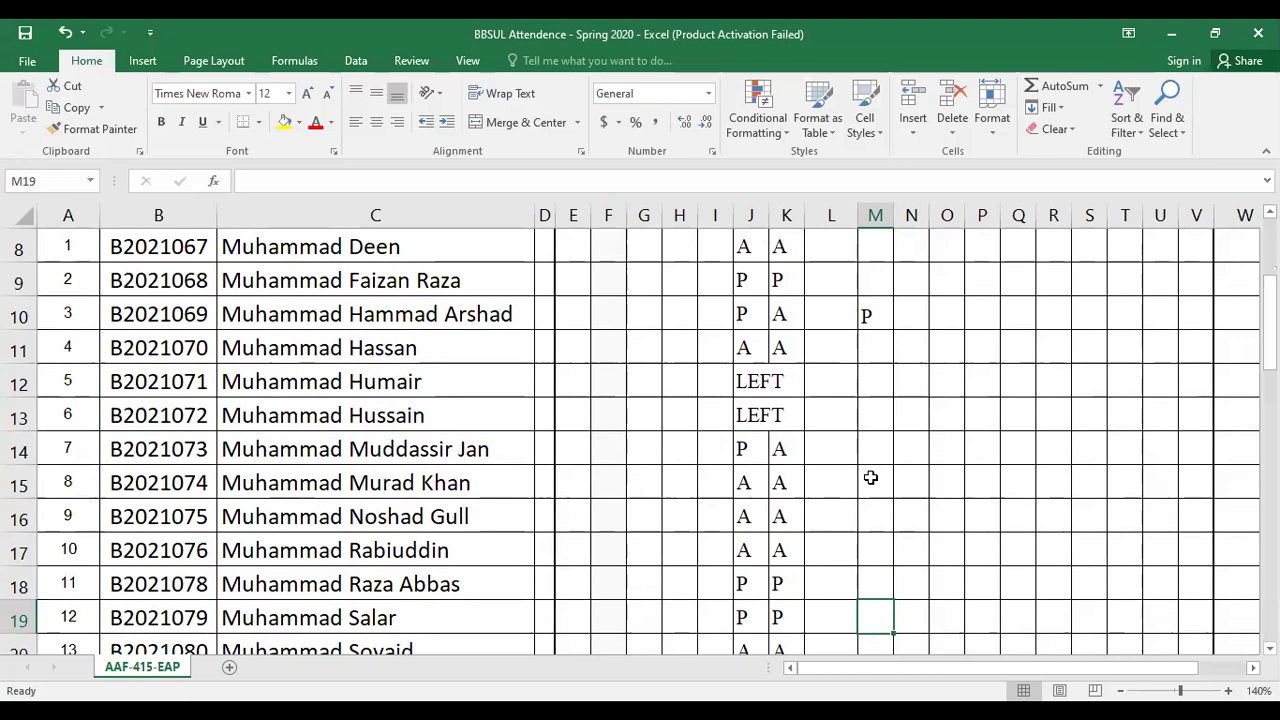
key("Down")
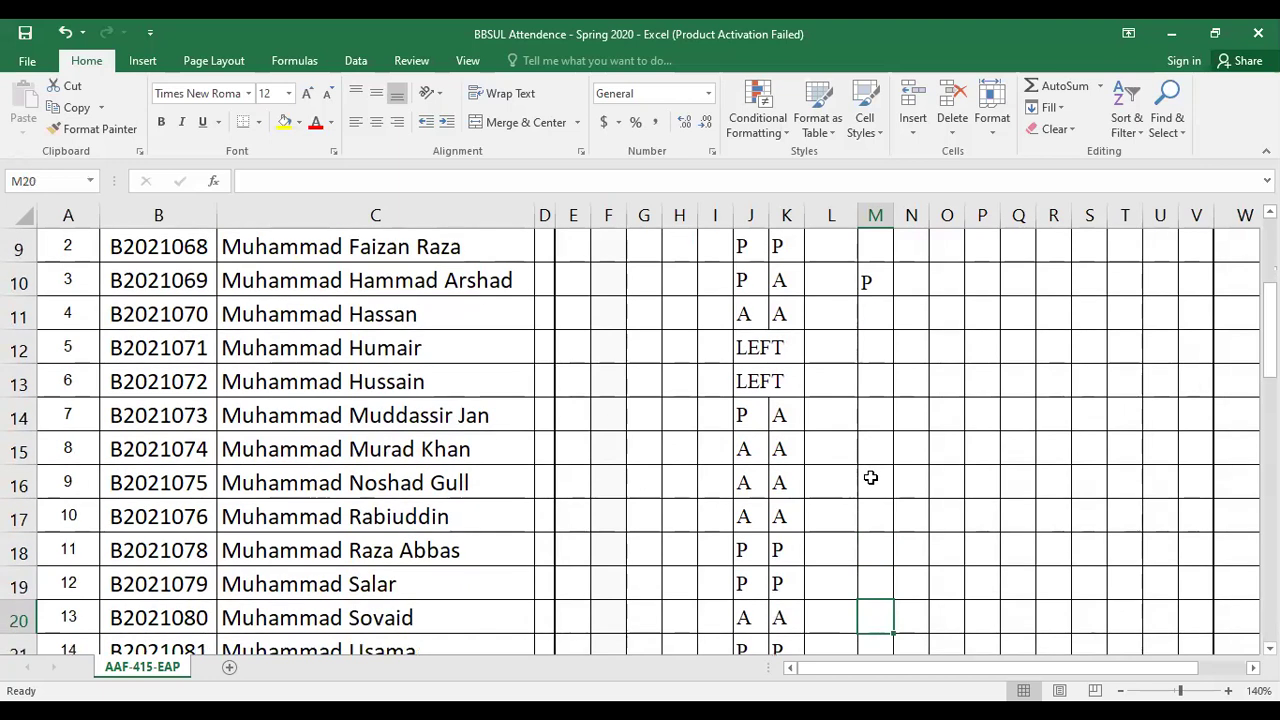
key("Down")
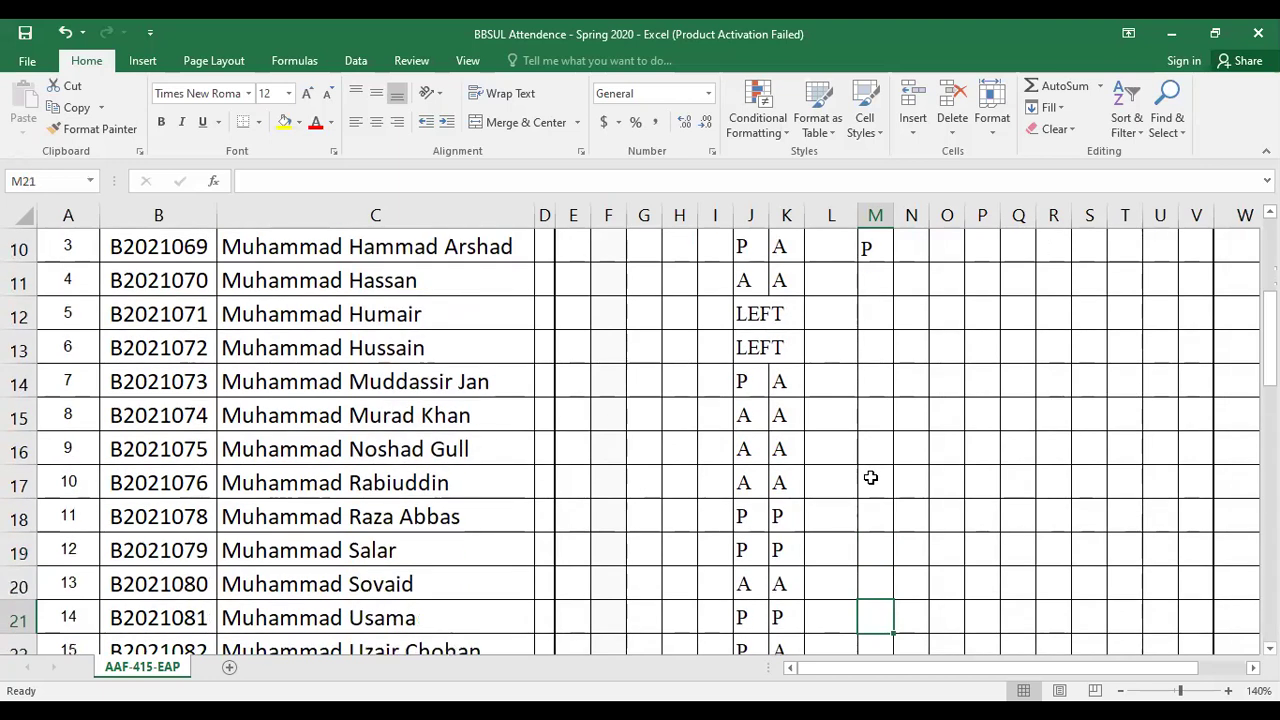
key("Down")
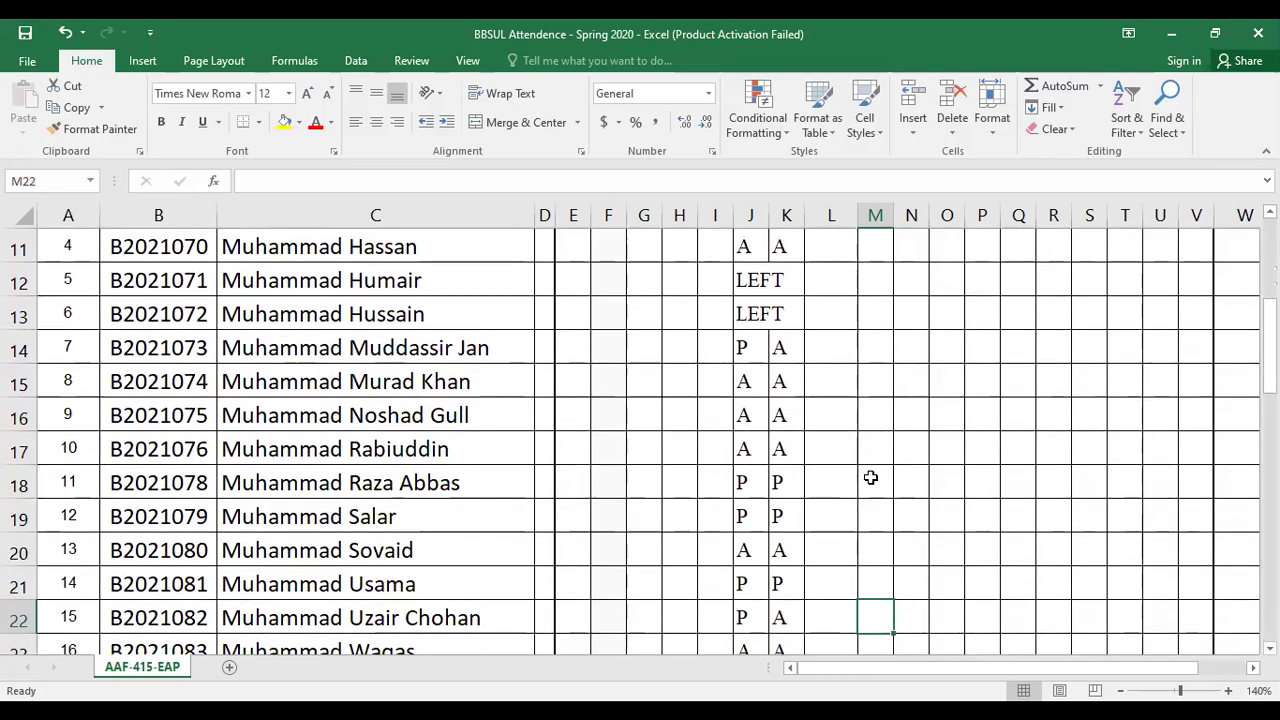
key("Down")
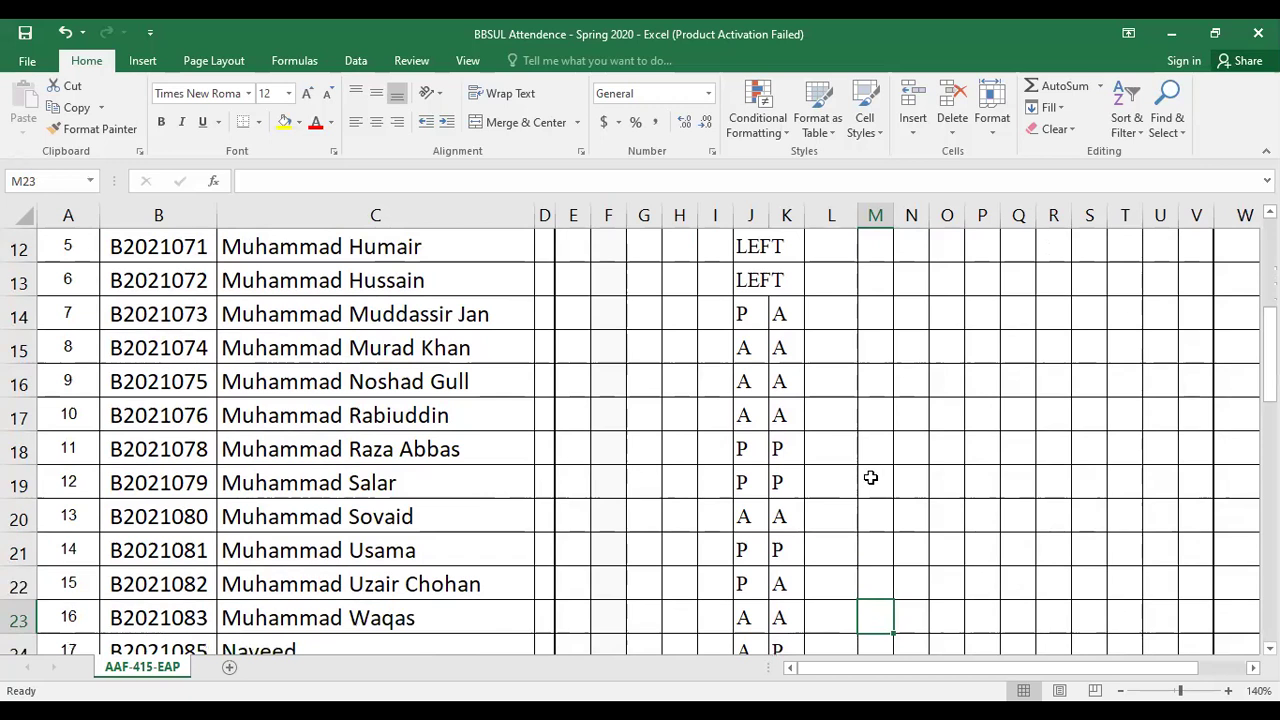
key("Down")
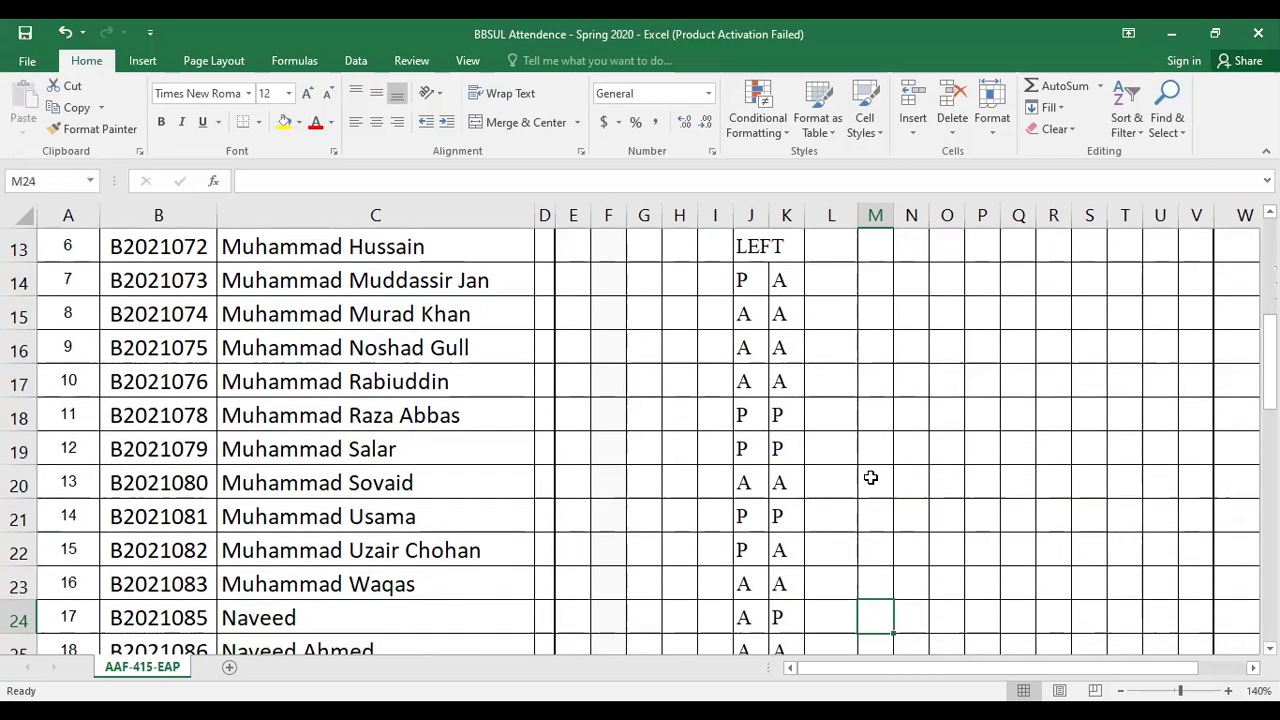
key("Down")
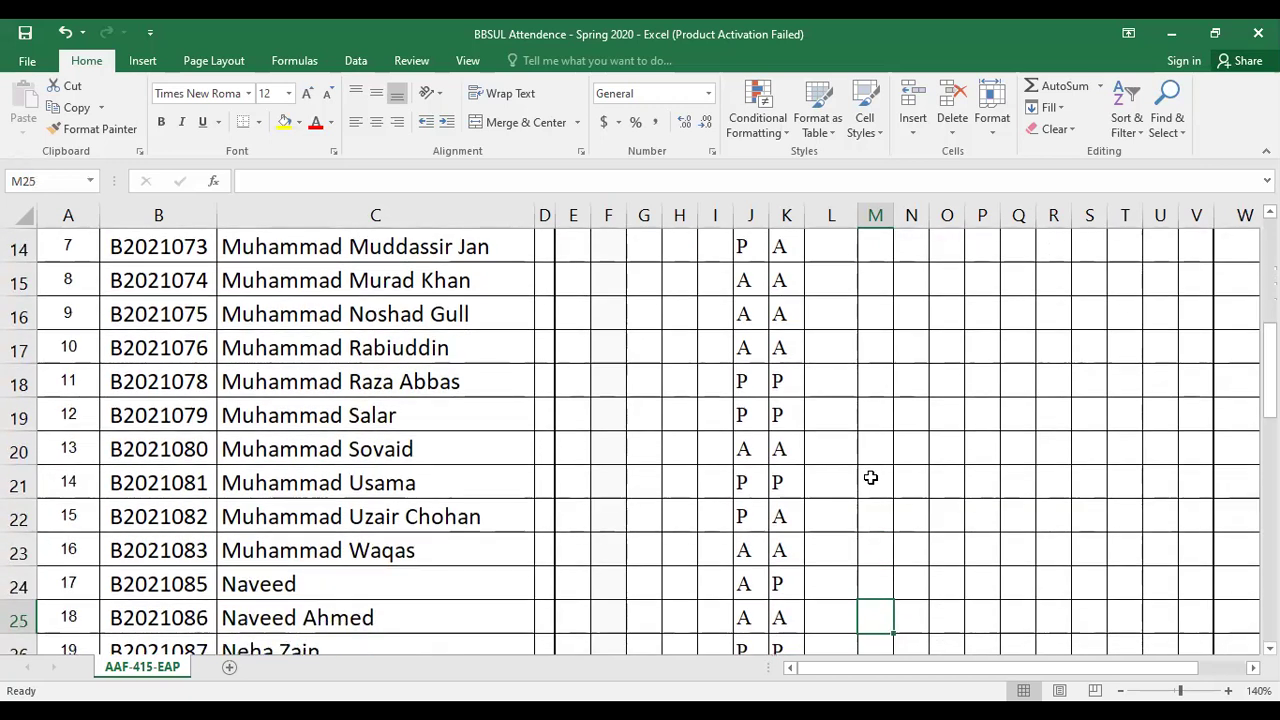
key("Down")
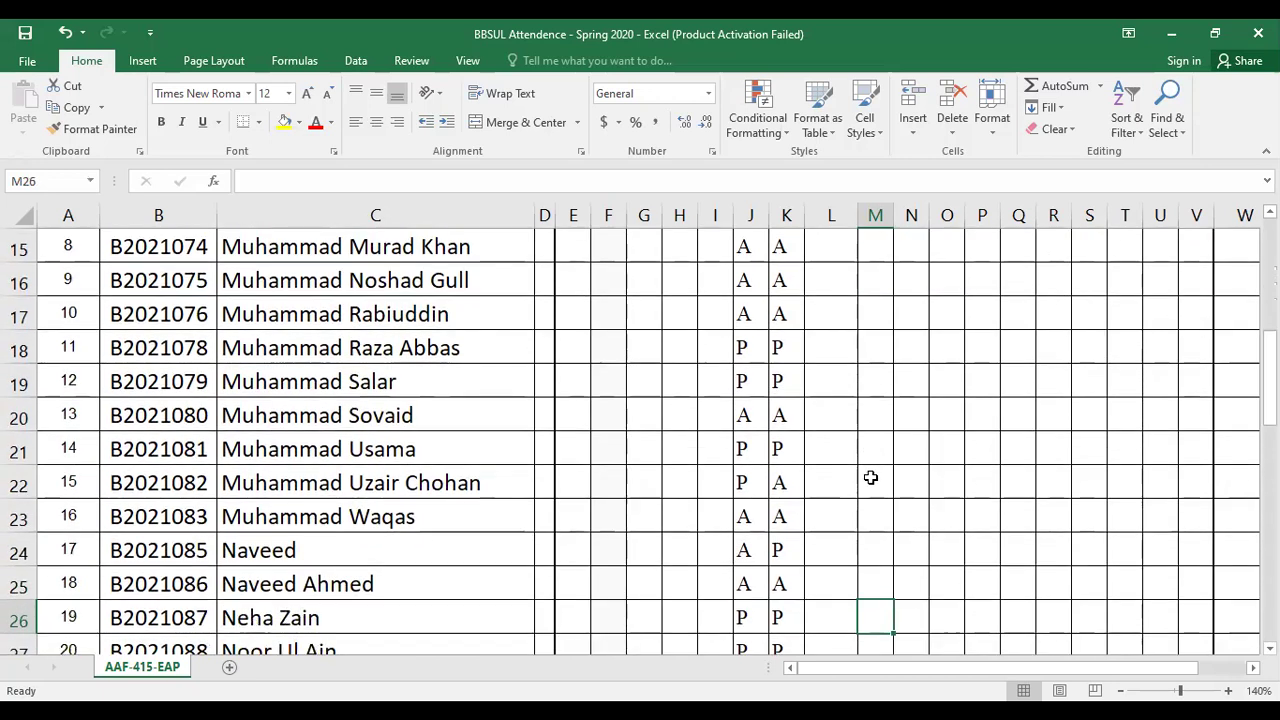
key("Up")
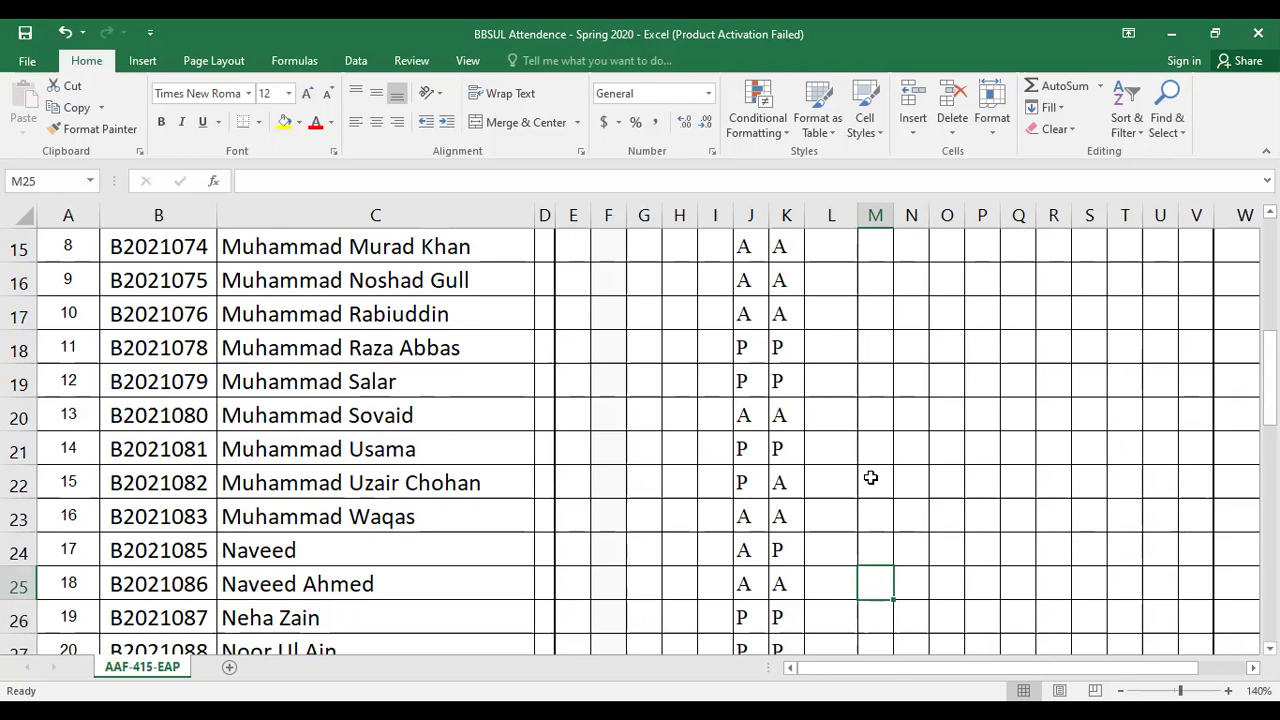
type("P")
key("Return")
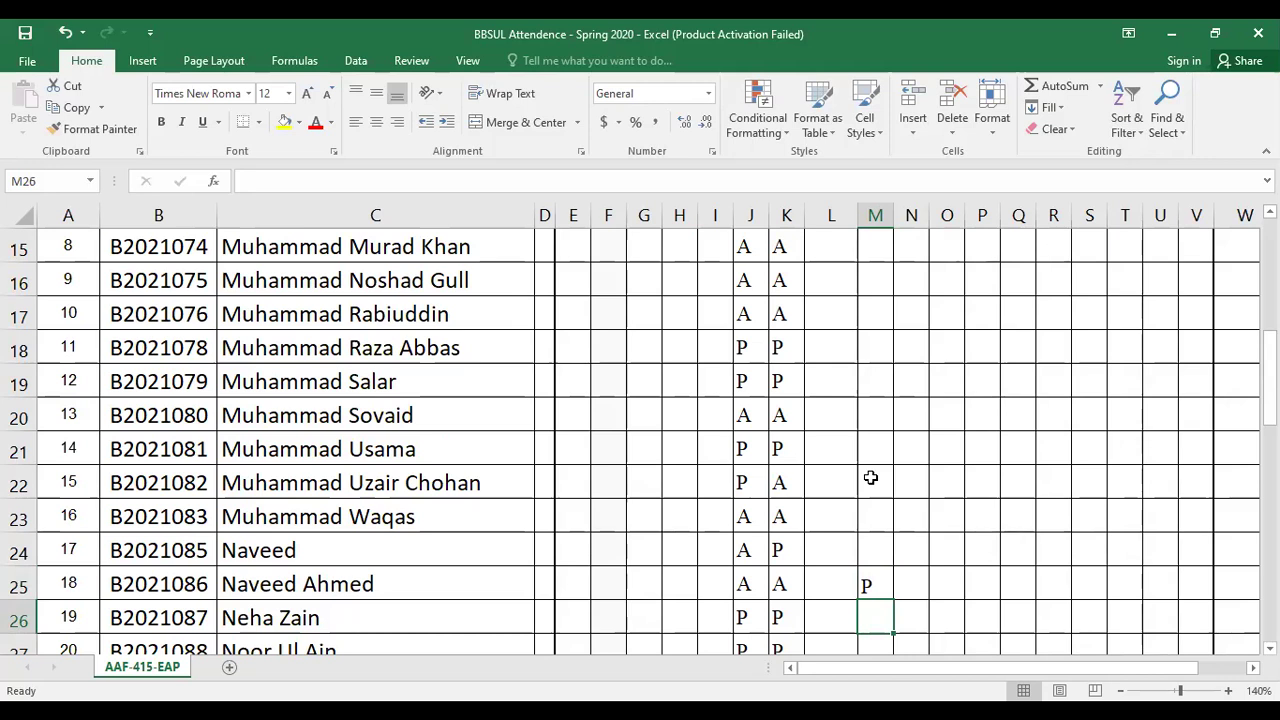
type("P")
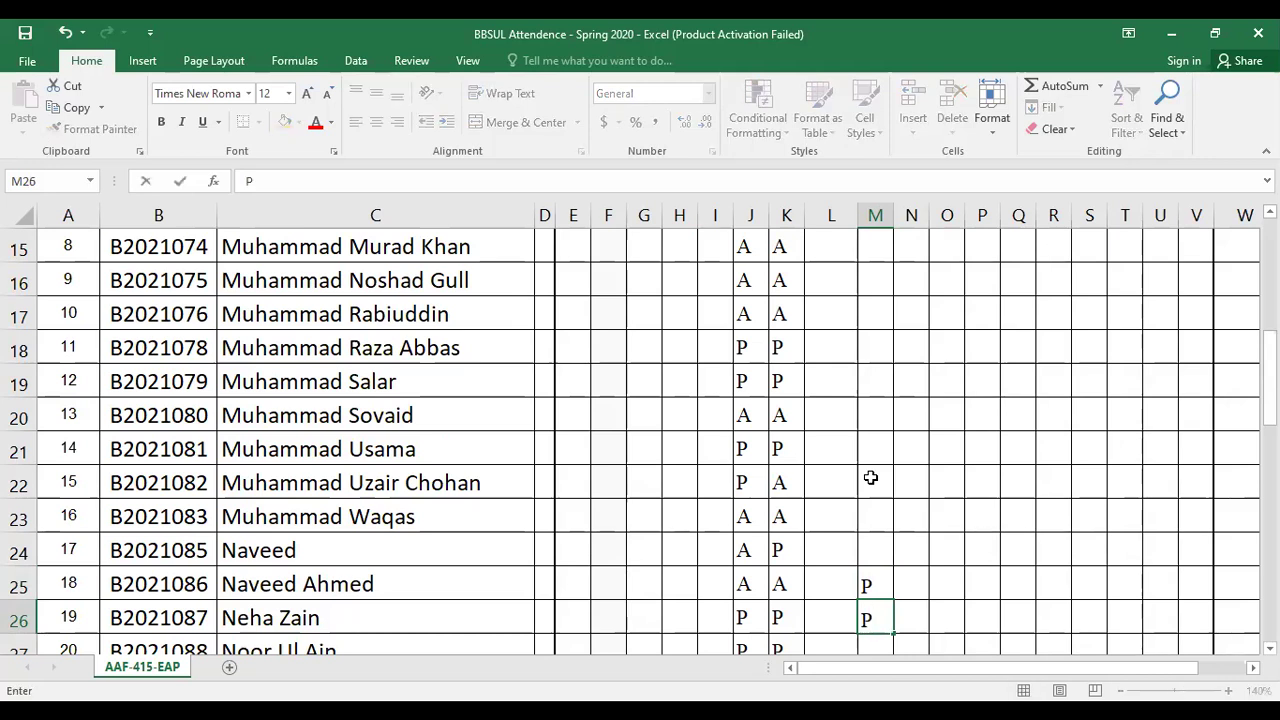
key("Return")
type("P")
key("Return")
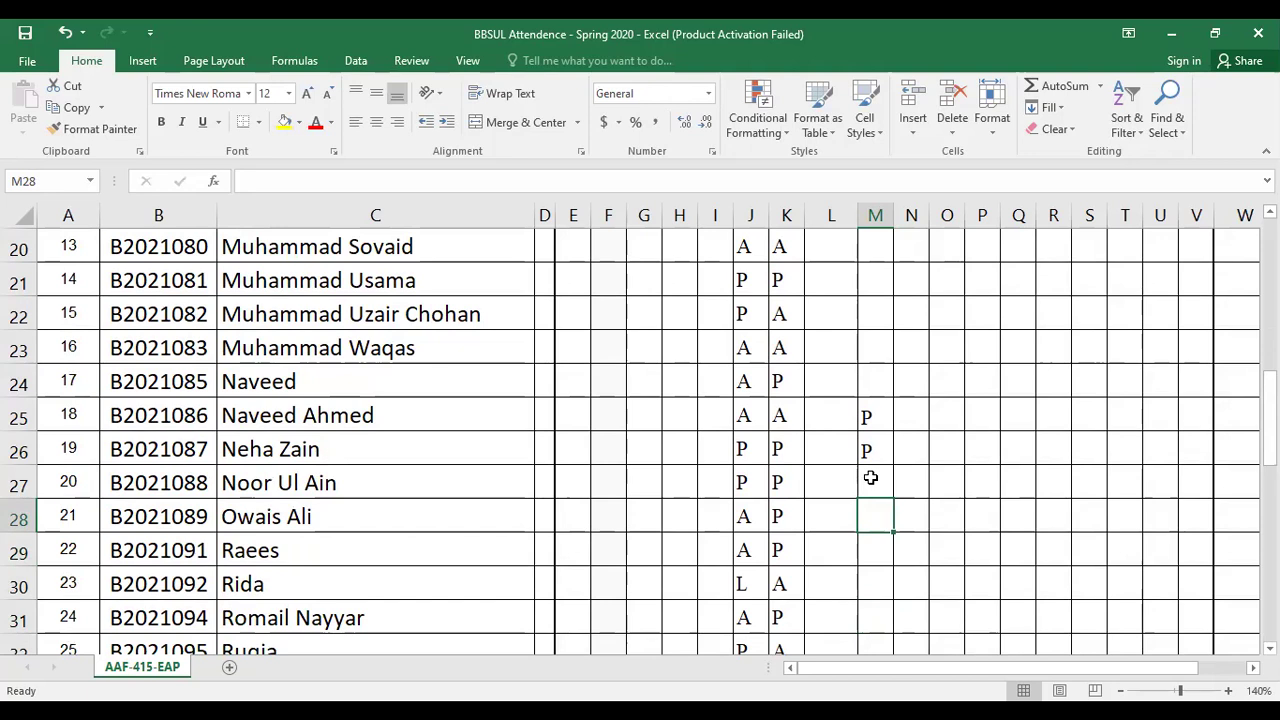
Enter P in cells M30 and M31 to mark the students with serial numbers 23 and 24 present.
left_click(877, 488)
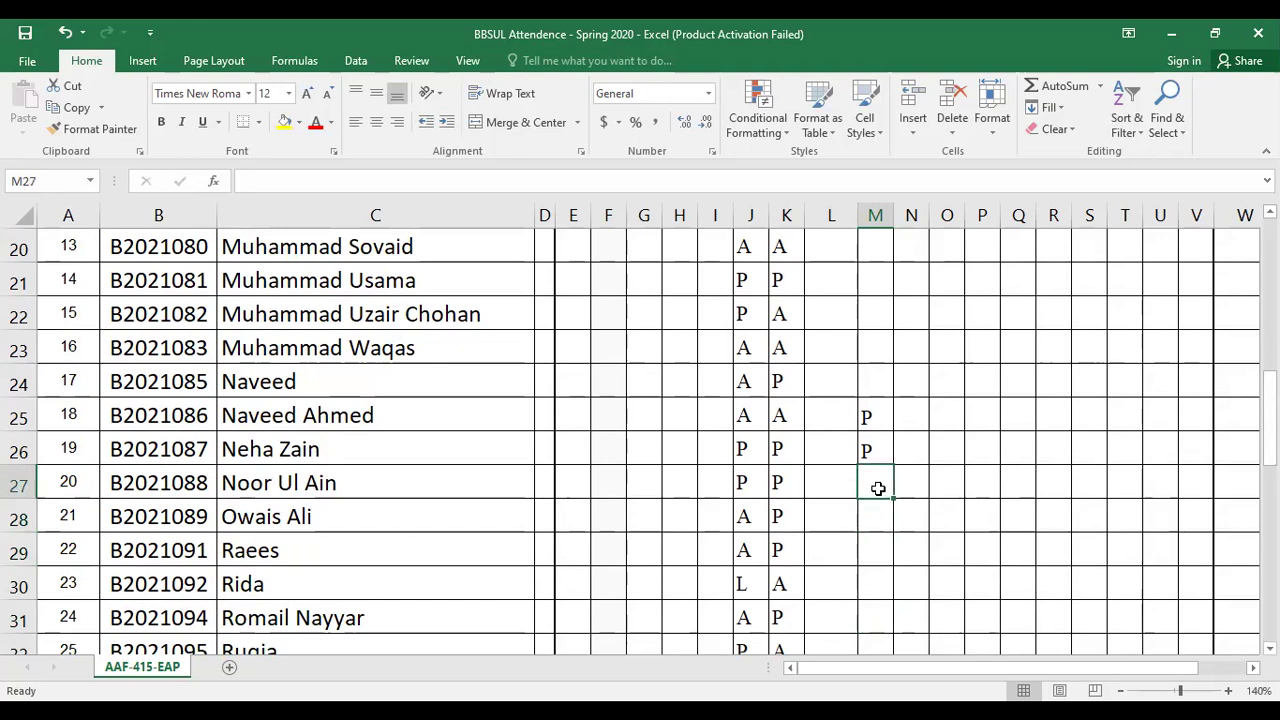
key("Return")
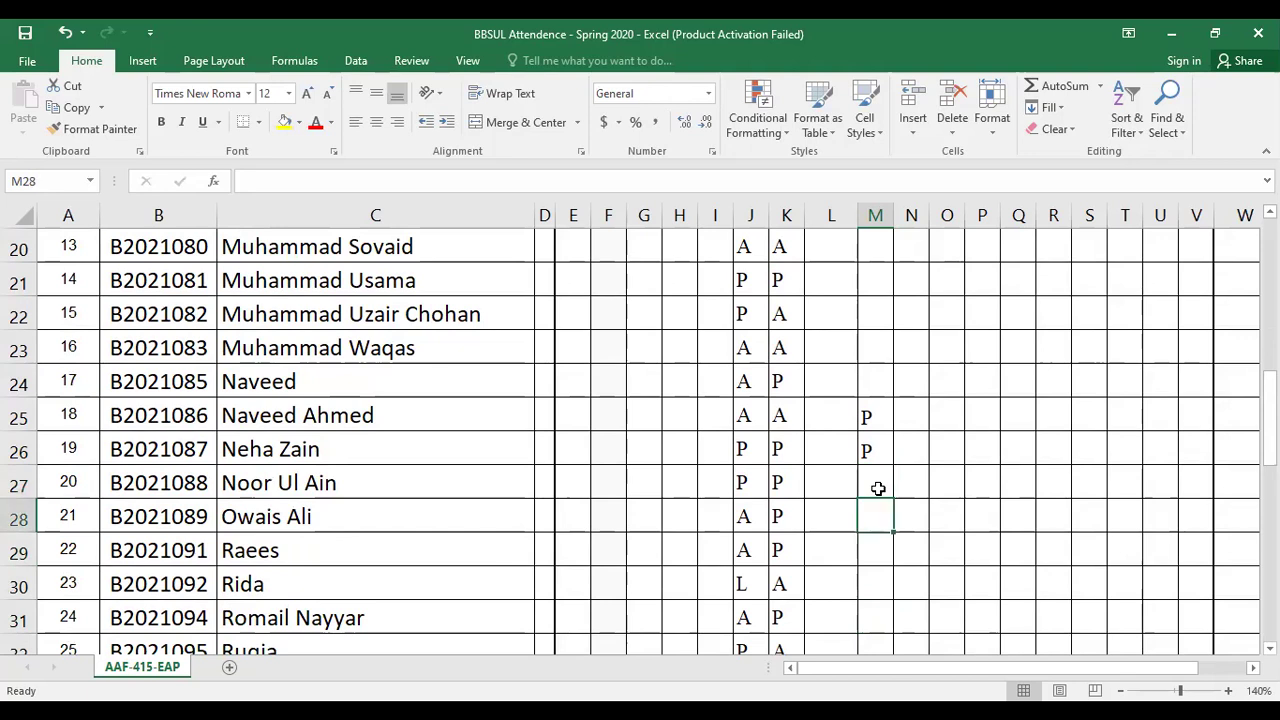
key("Return")
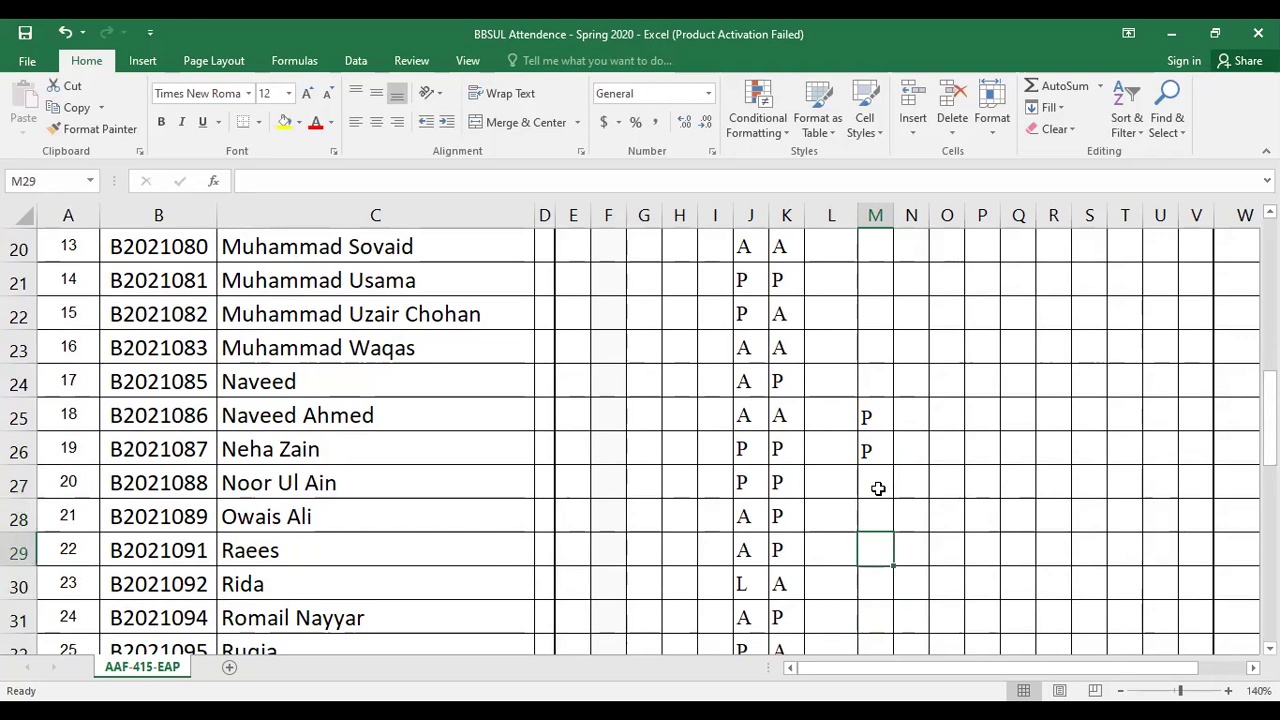
key("Return")
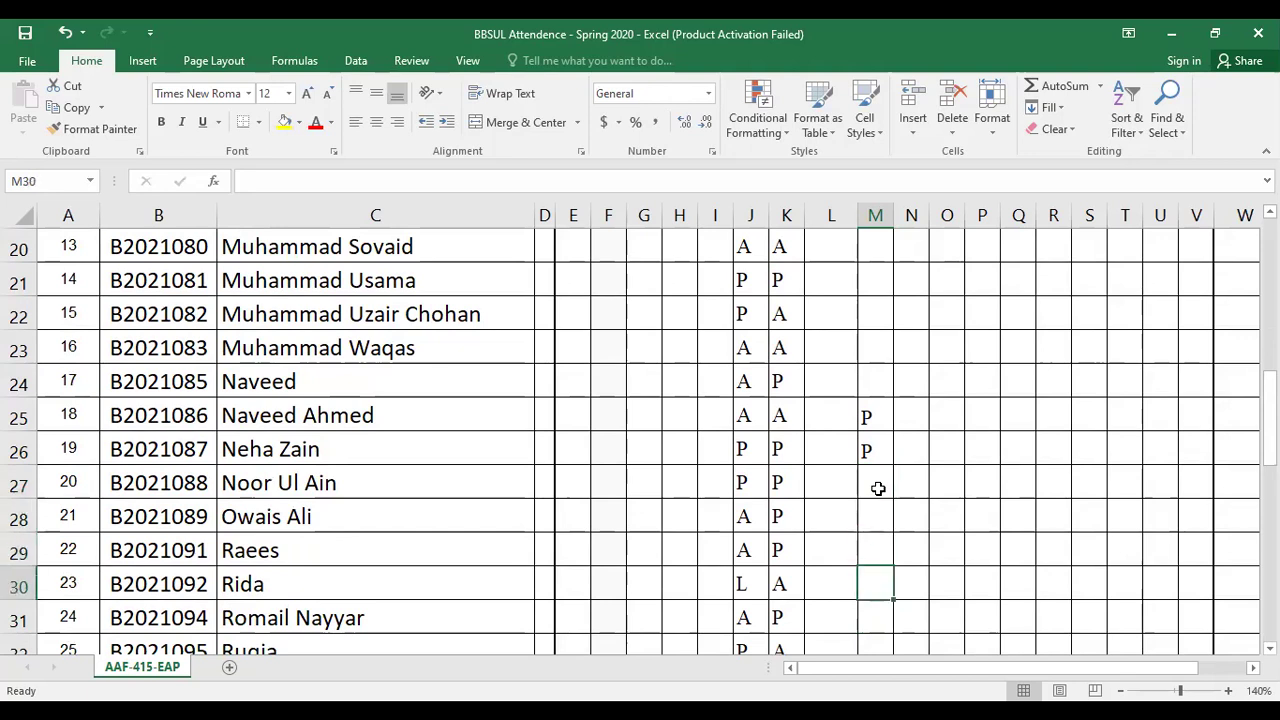
key("Return")
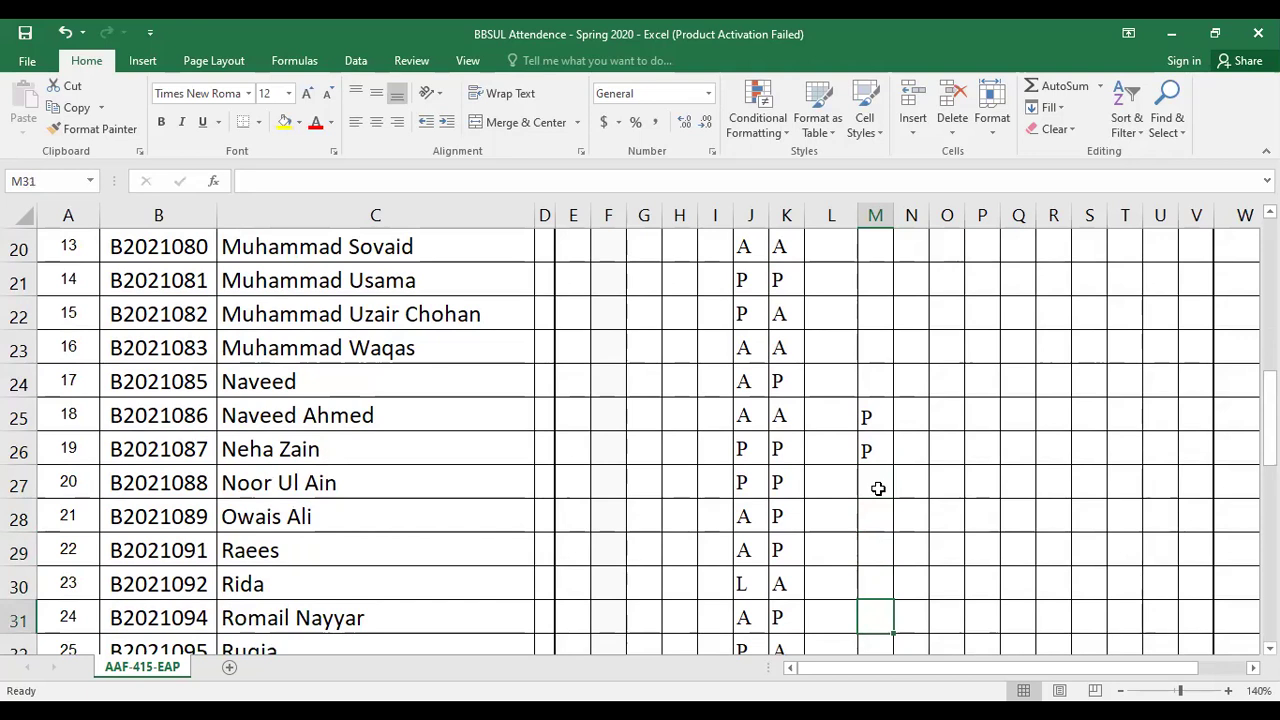
type("[")
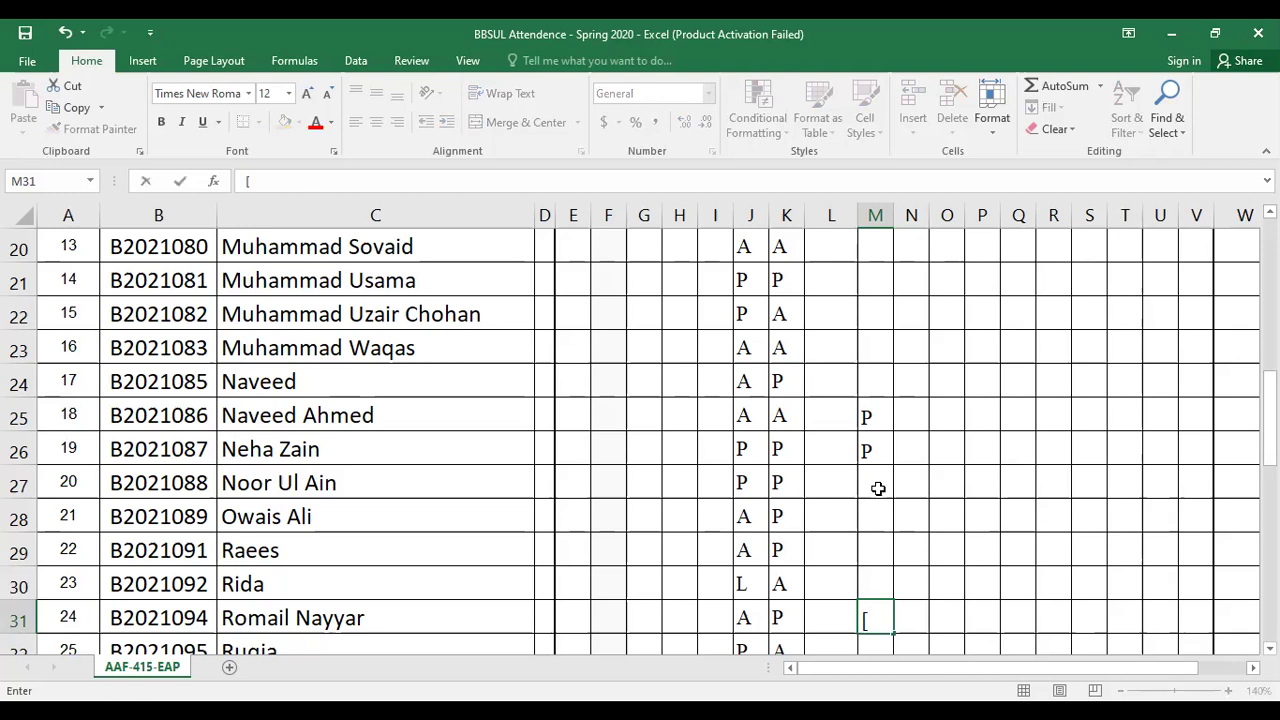
key("BackSpace")
key("Up")
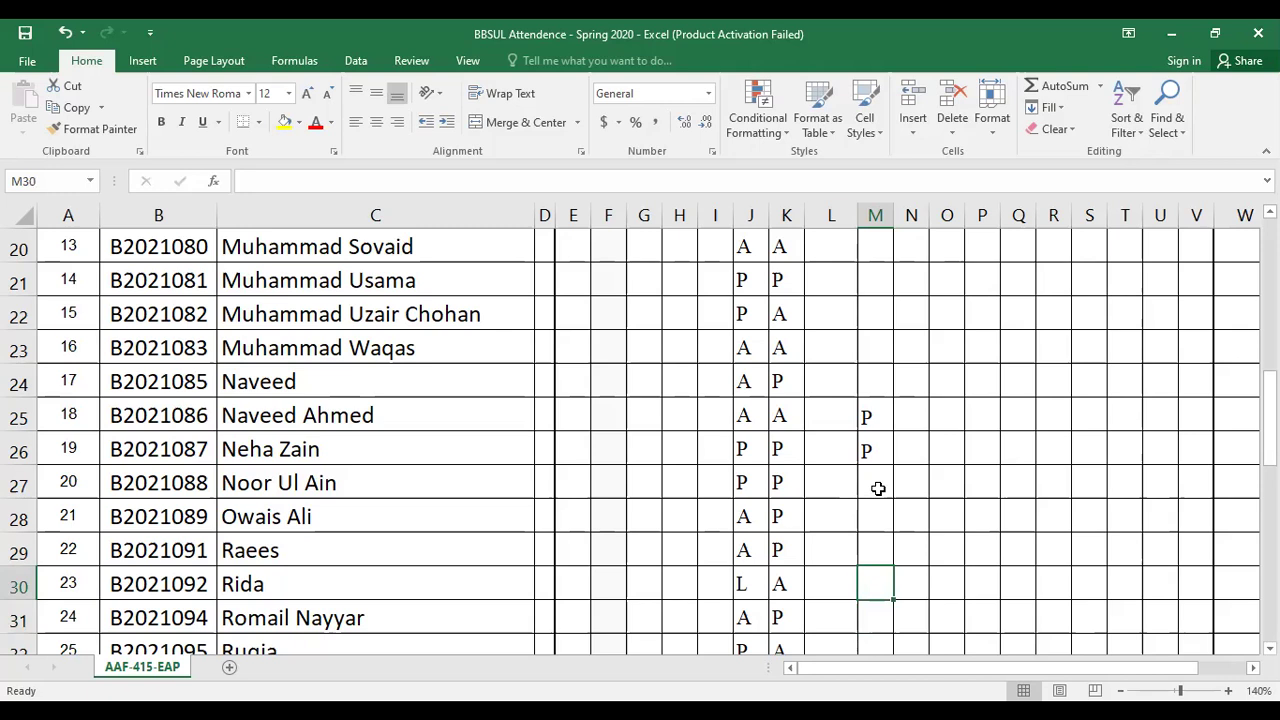
type("P")
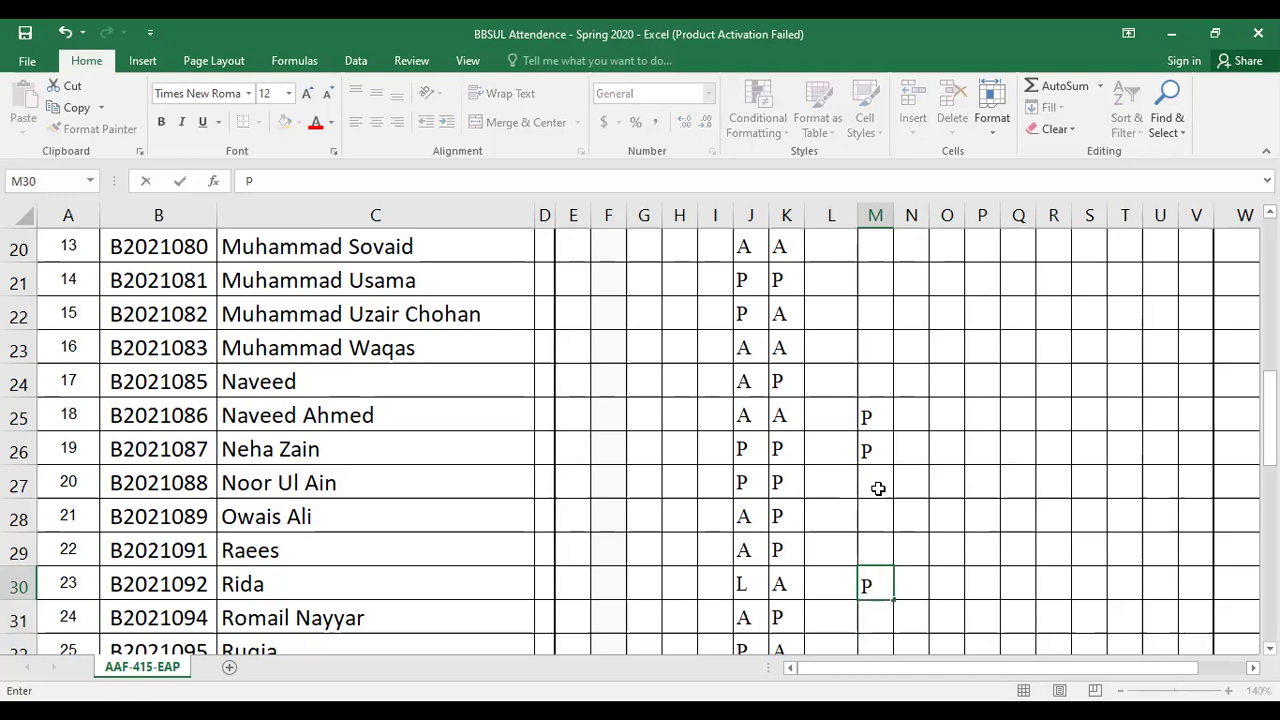
key("Return")
type("P")
key("Return")
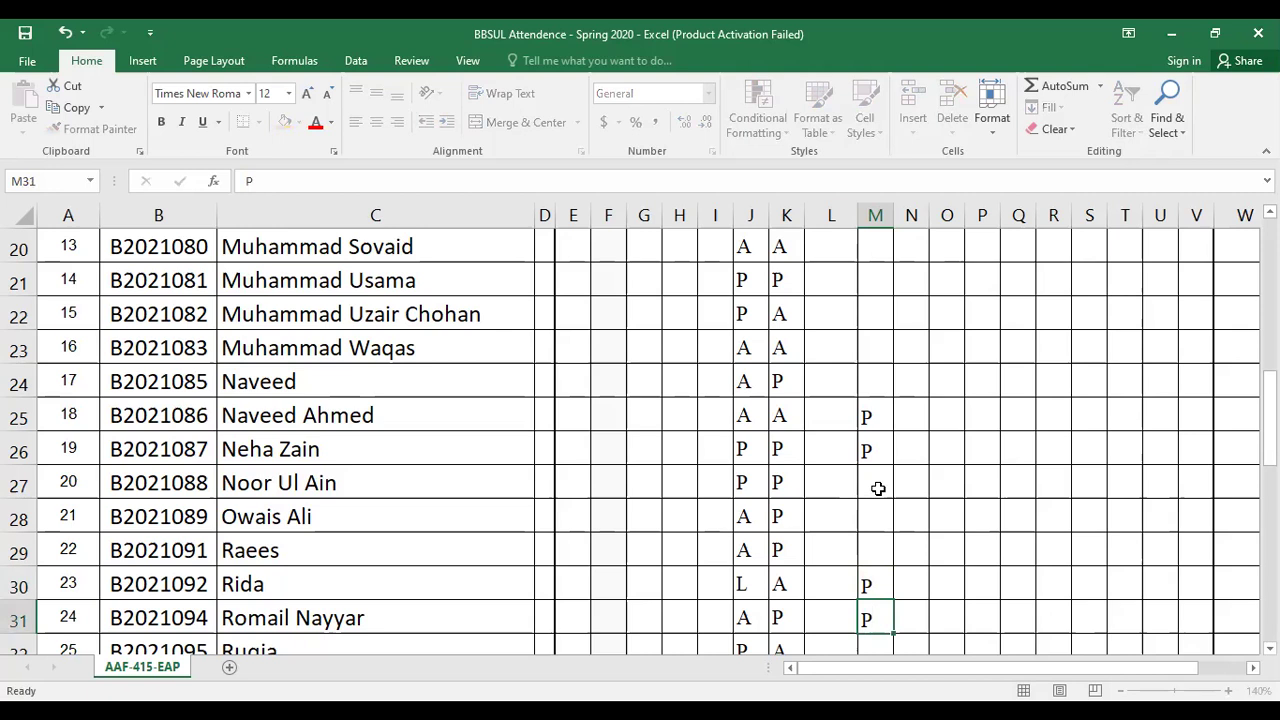
key("Down")
key("Down")
key("Down")
key("Up")
key("Up")
key("Up")
key("Up")
key("Down")
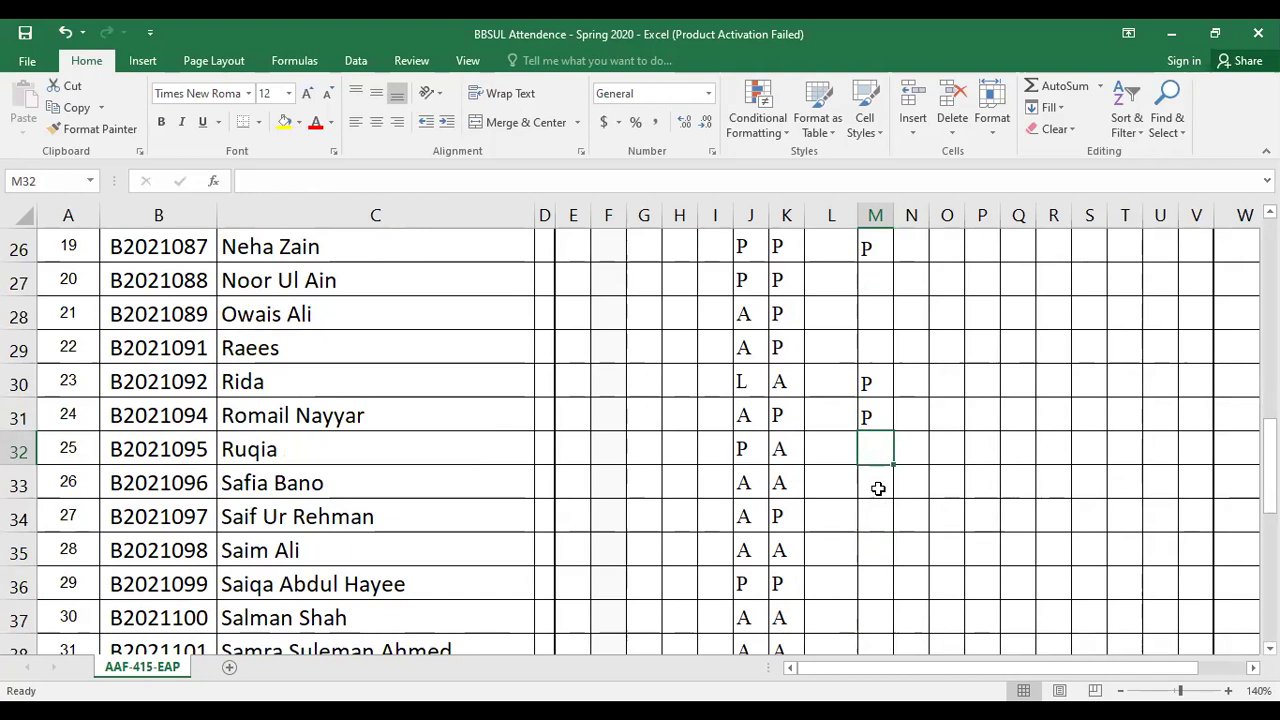
Enter P in cell M32 to mark the student with serial number 25 present, and save the workbook.
type("P")
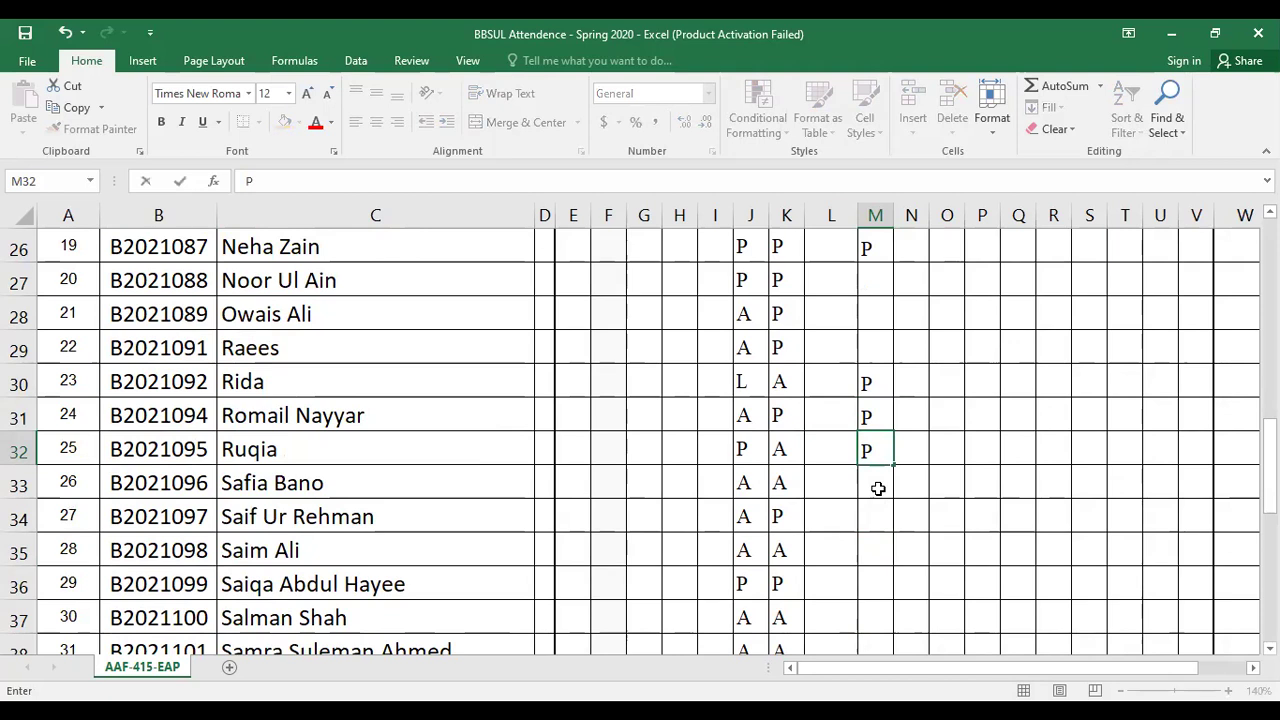
key("Return")
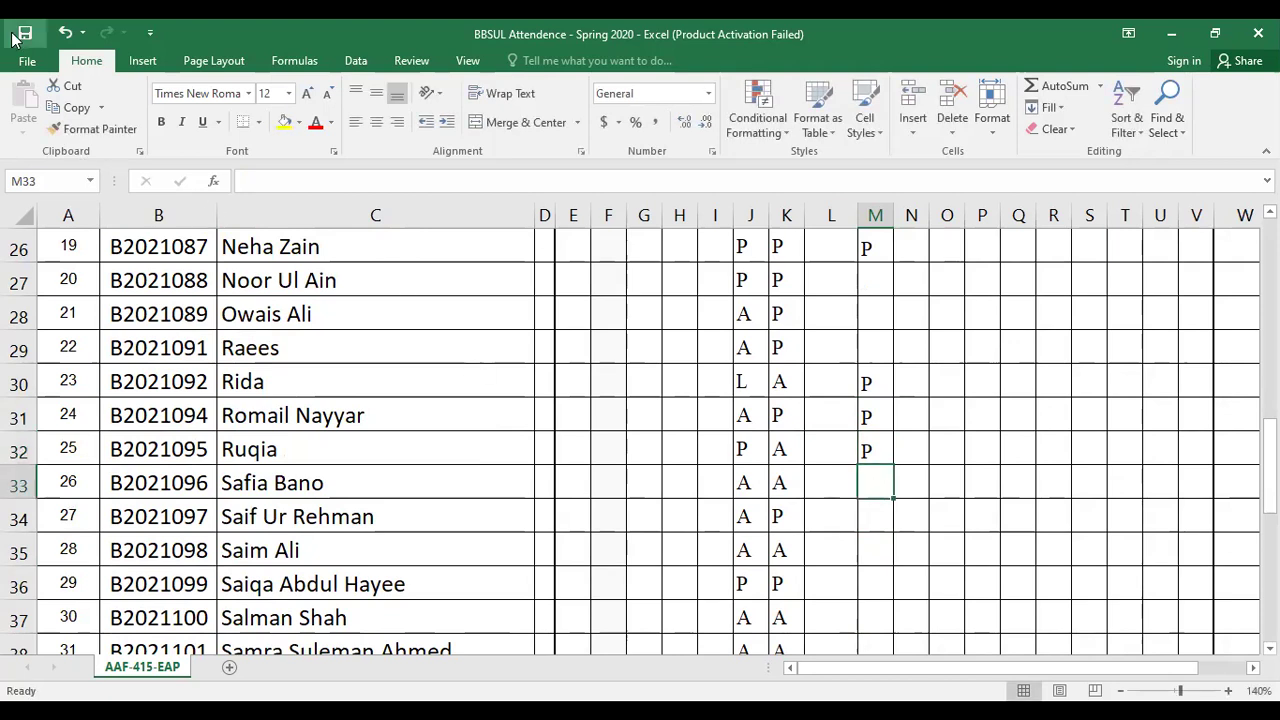
left_click(25, 33)
Go through the remaining students in column M row by row, from serial number 27 to the end of the list.
key("Down")
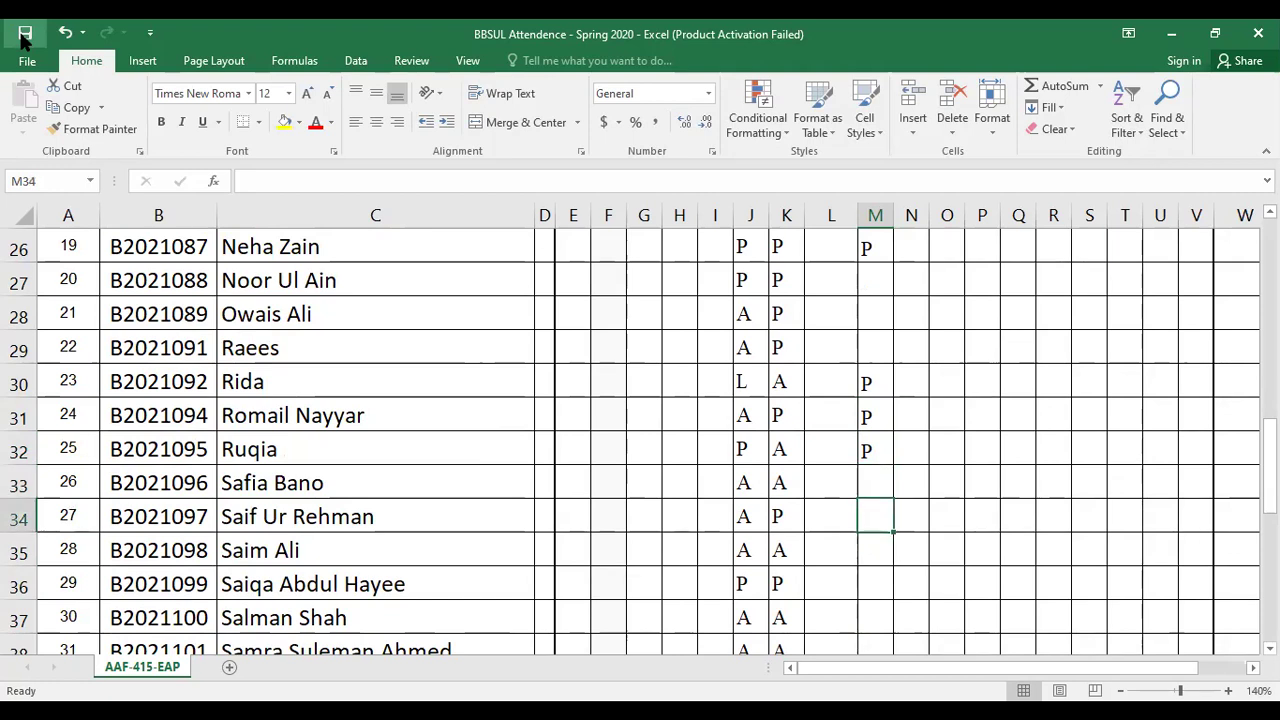
key("Down")
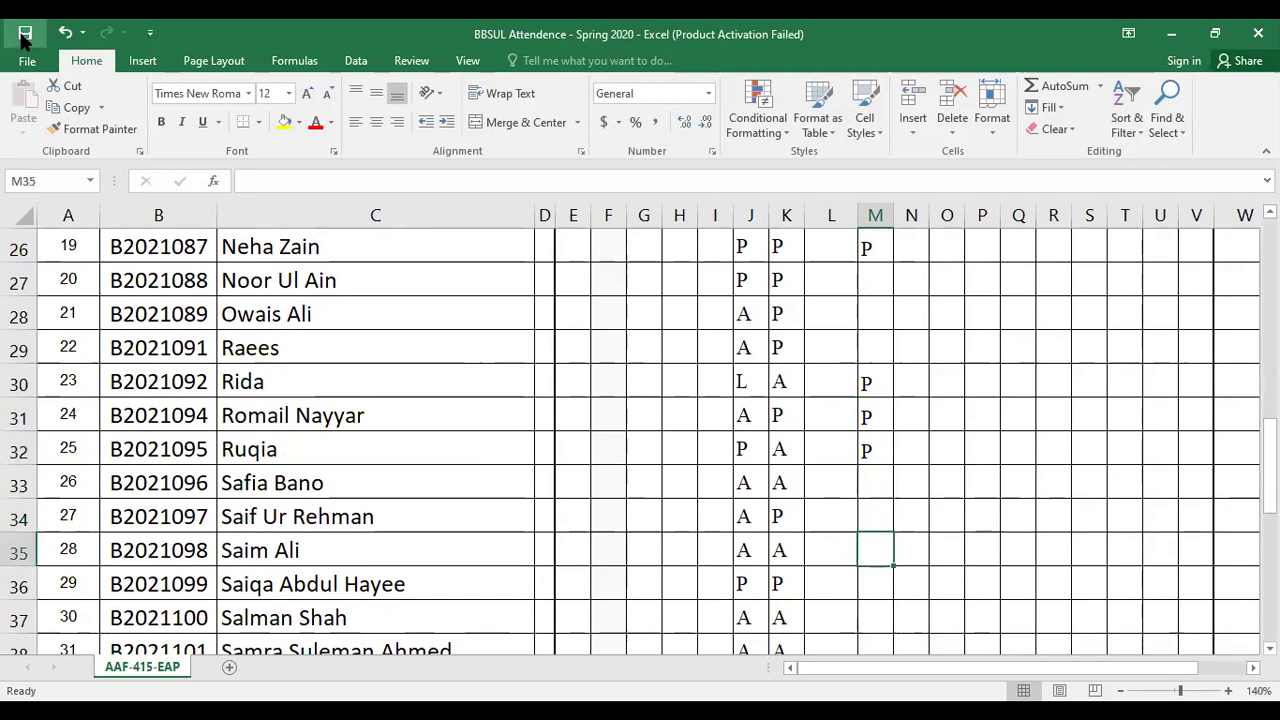
key("Down")
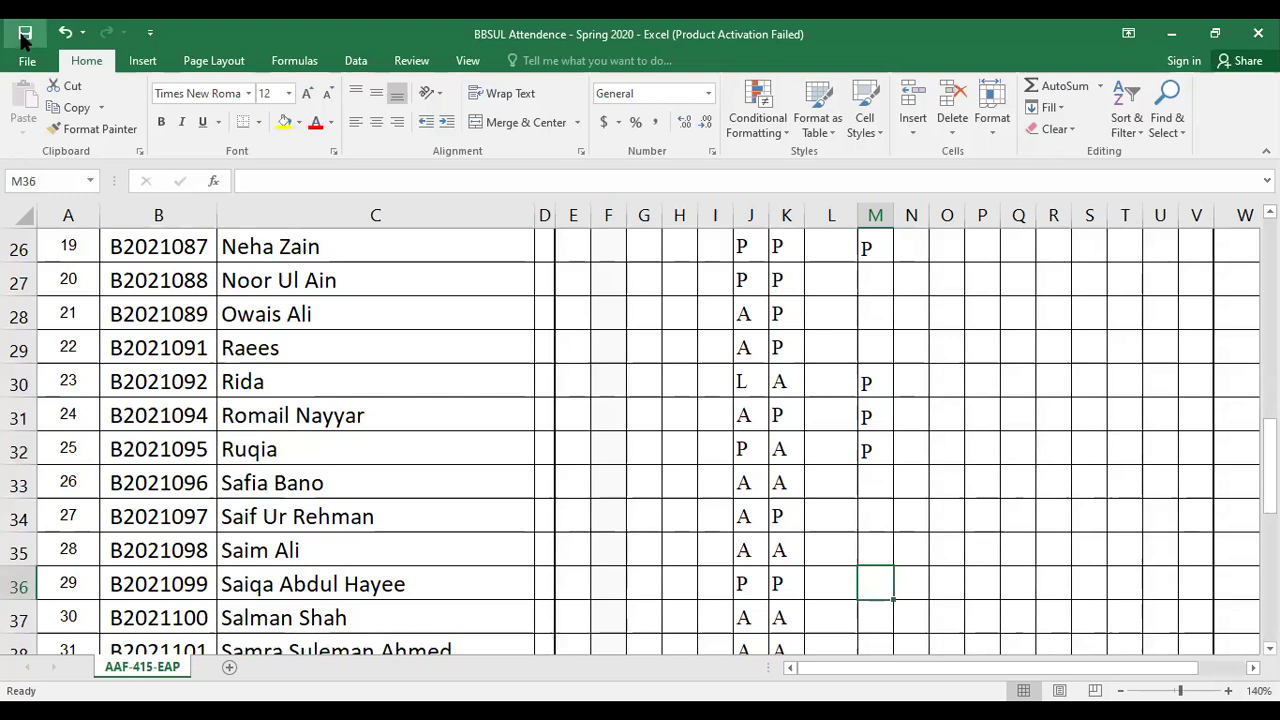
key("Down")
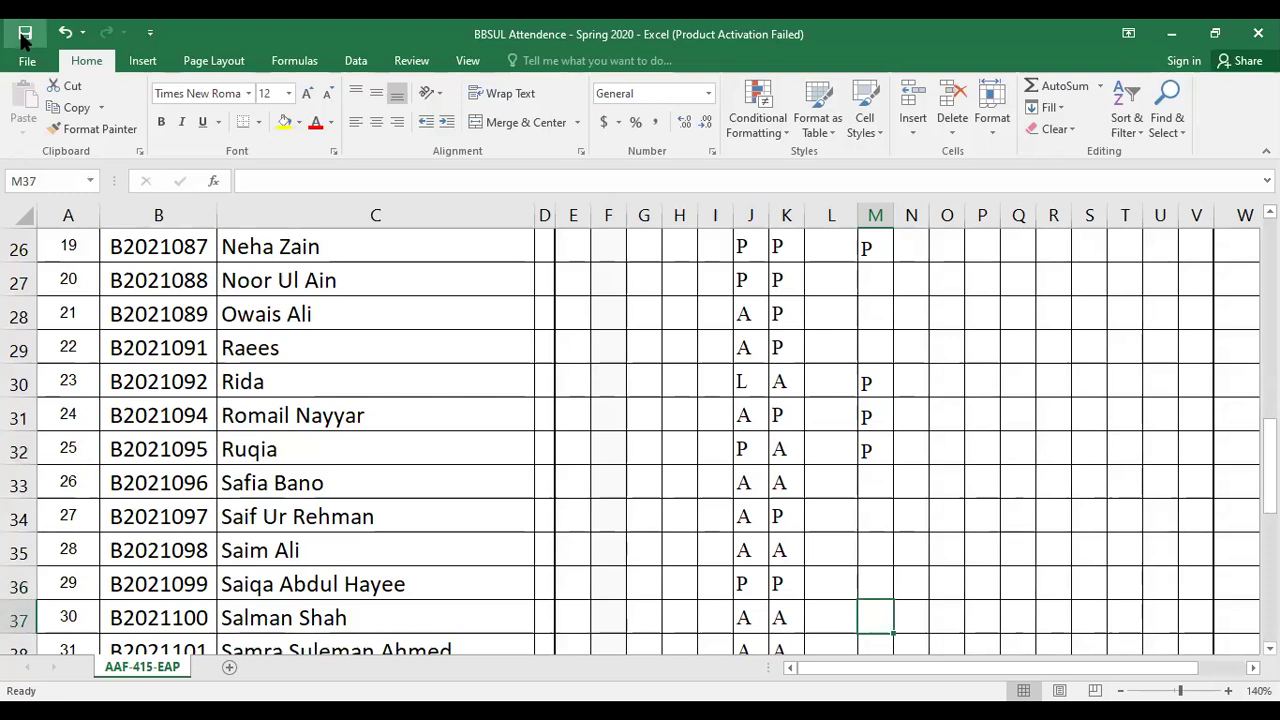
key("Down")
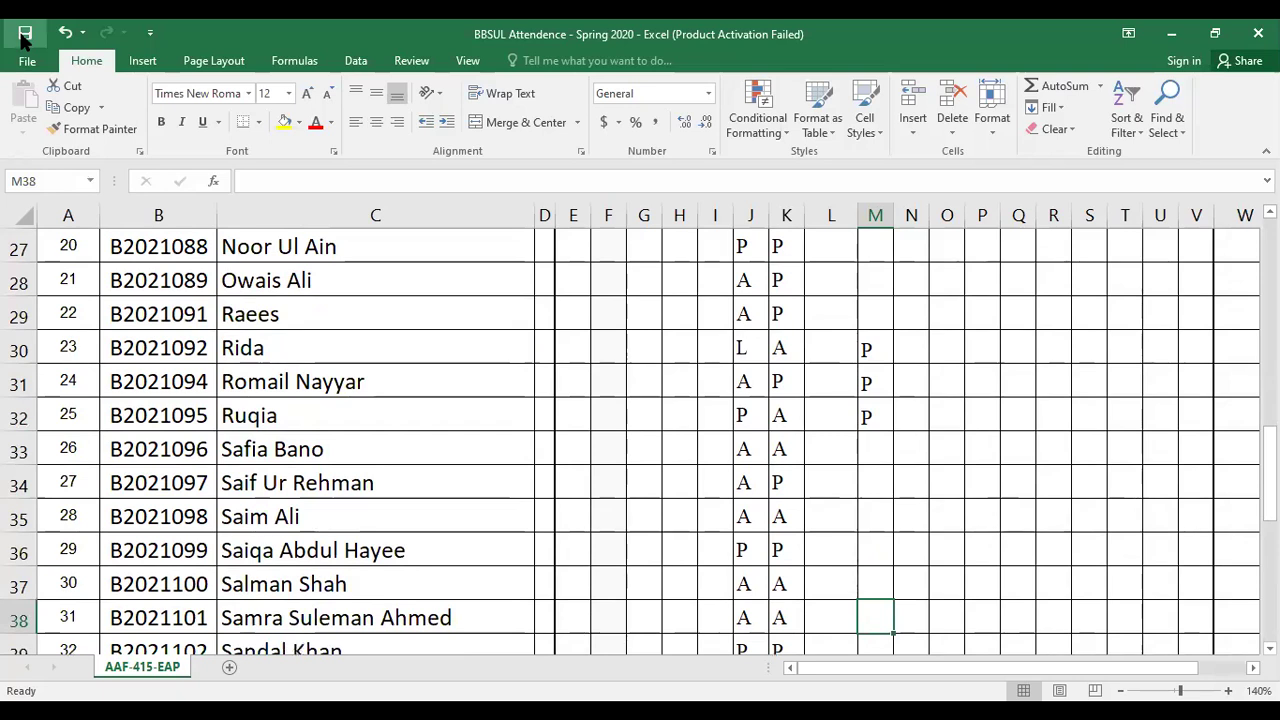
key("Down")
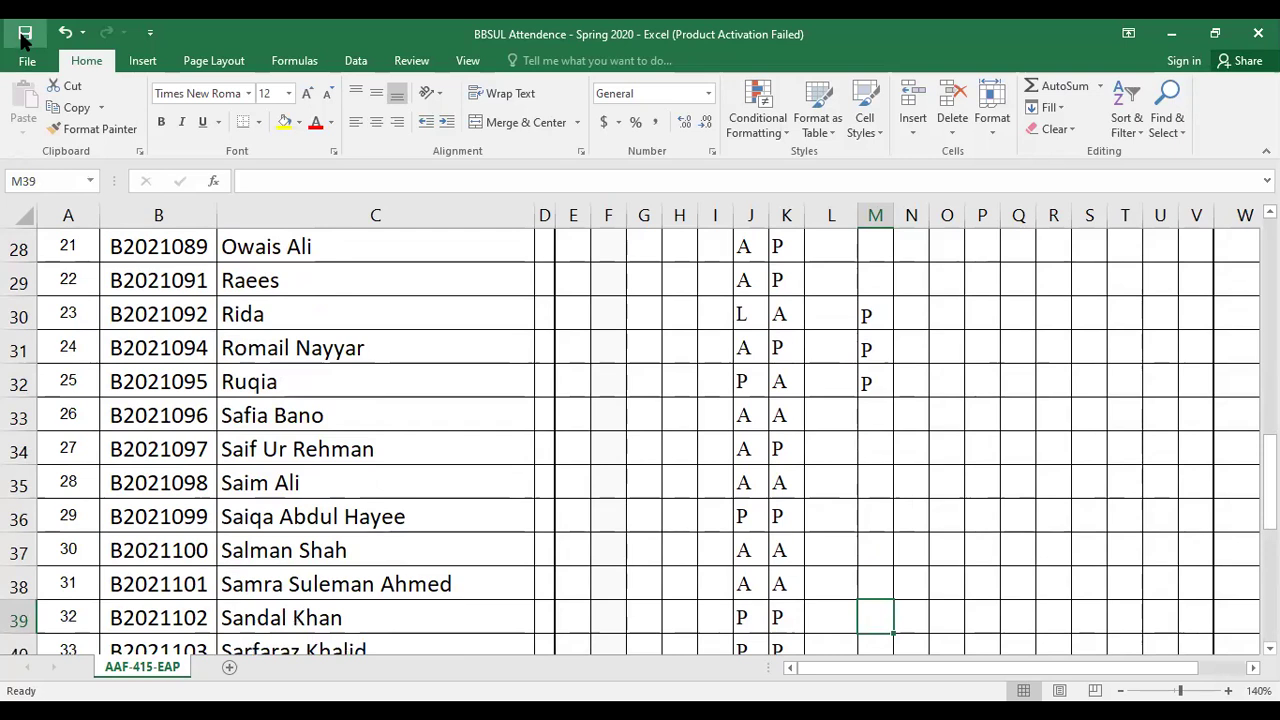
key("Down")
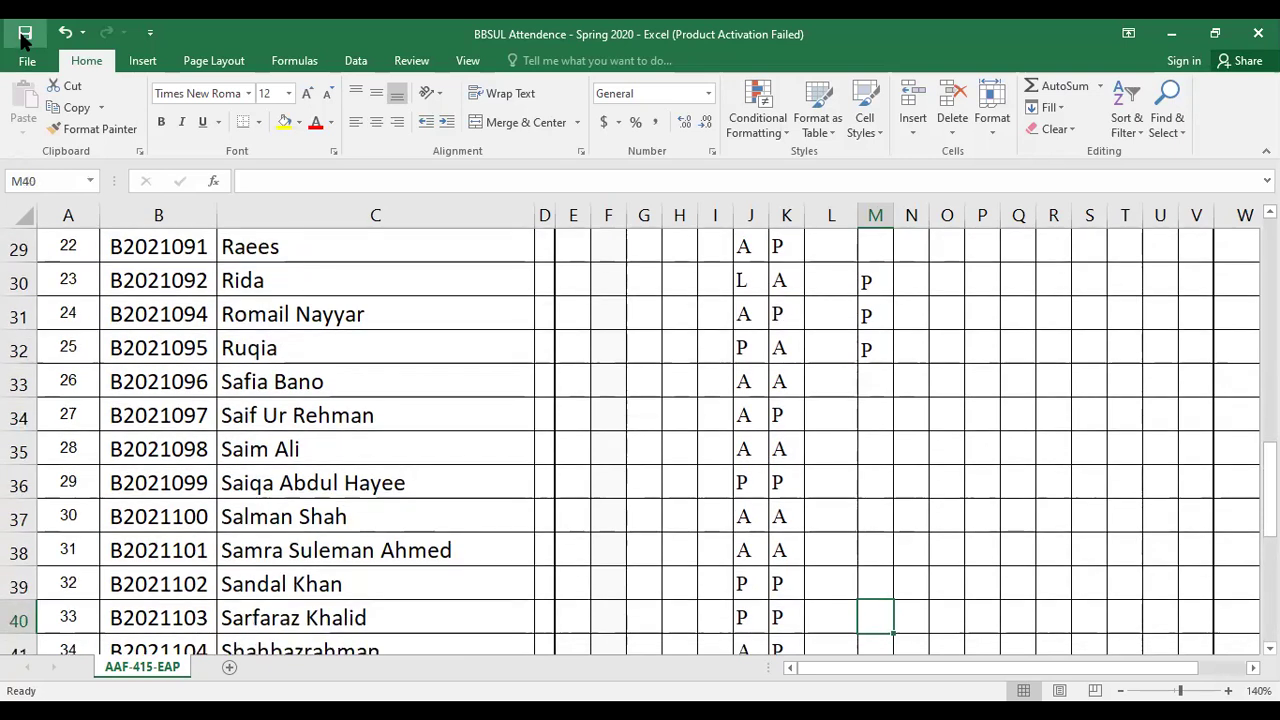
key("Down")
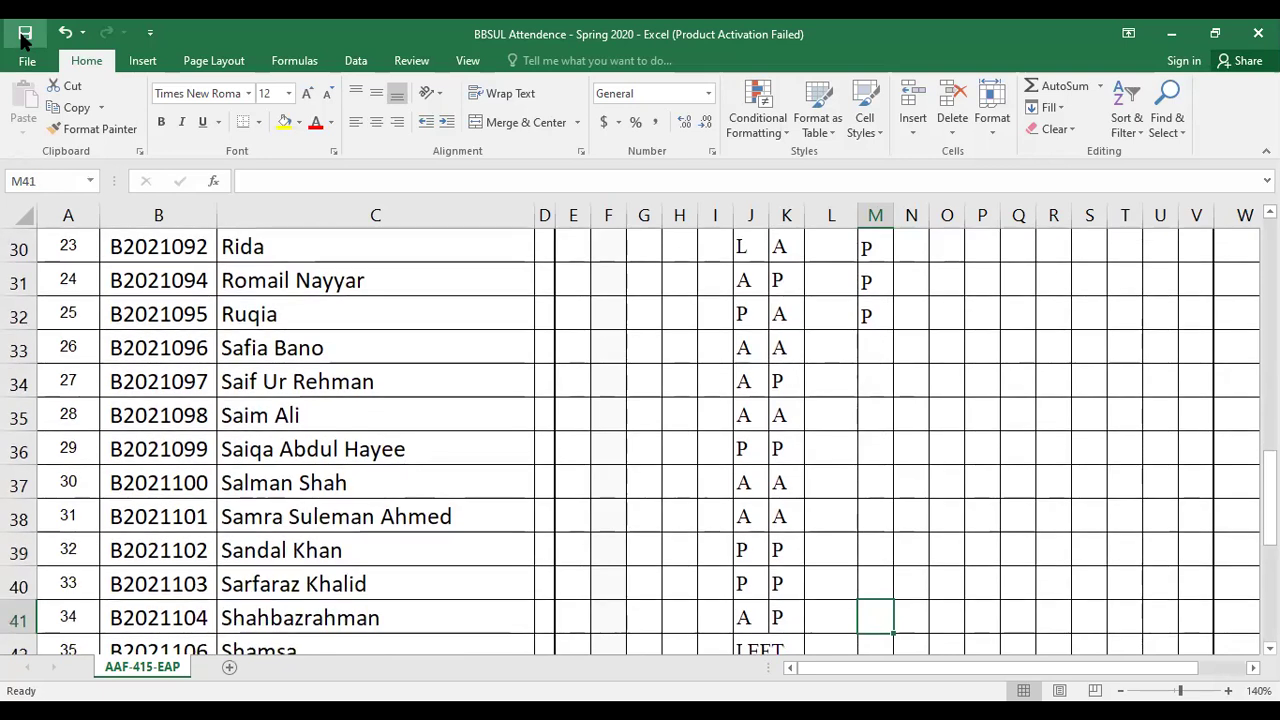
key("Down")
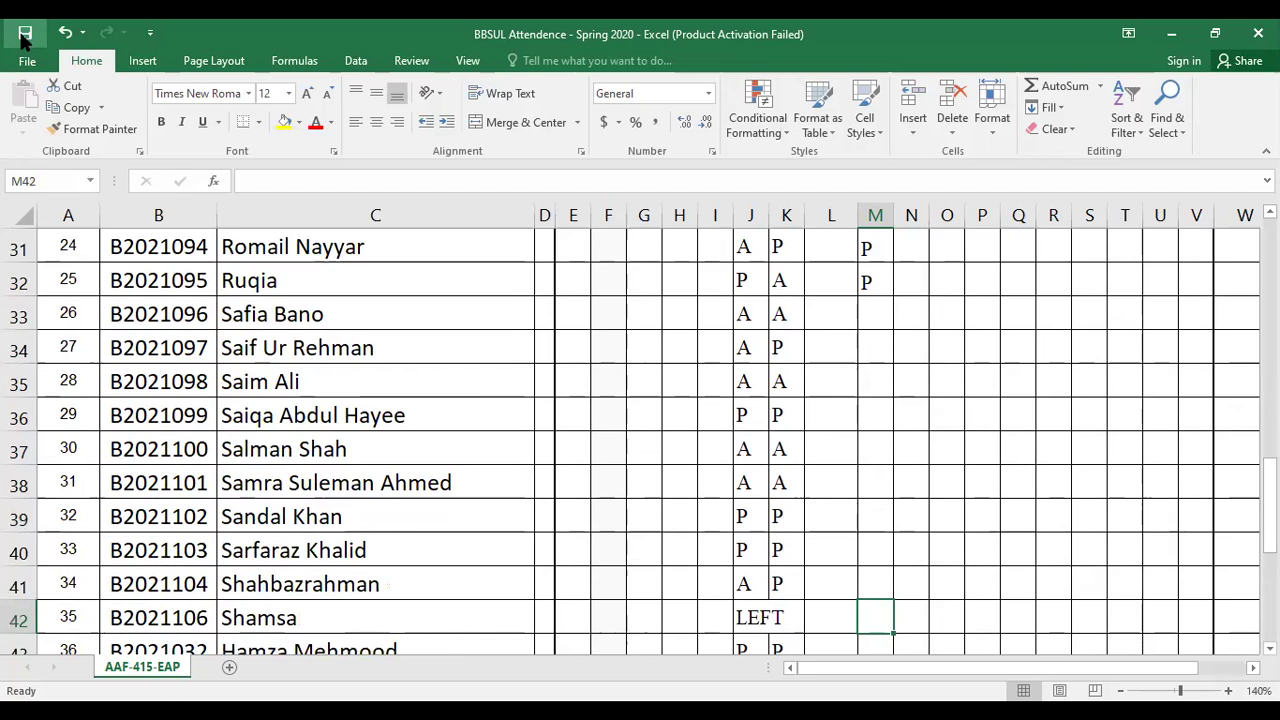
key("Down")
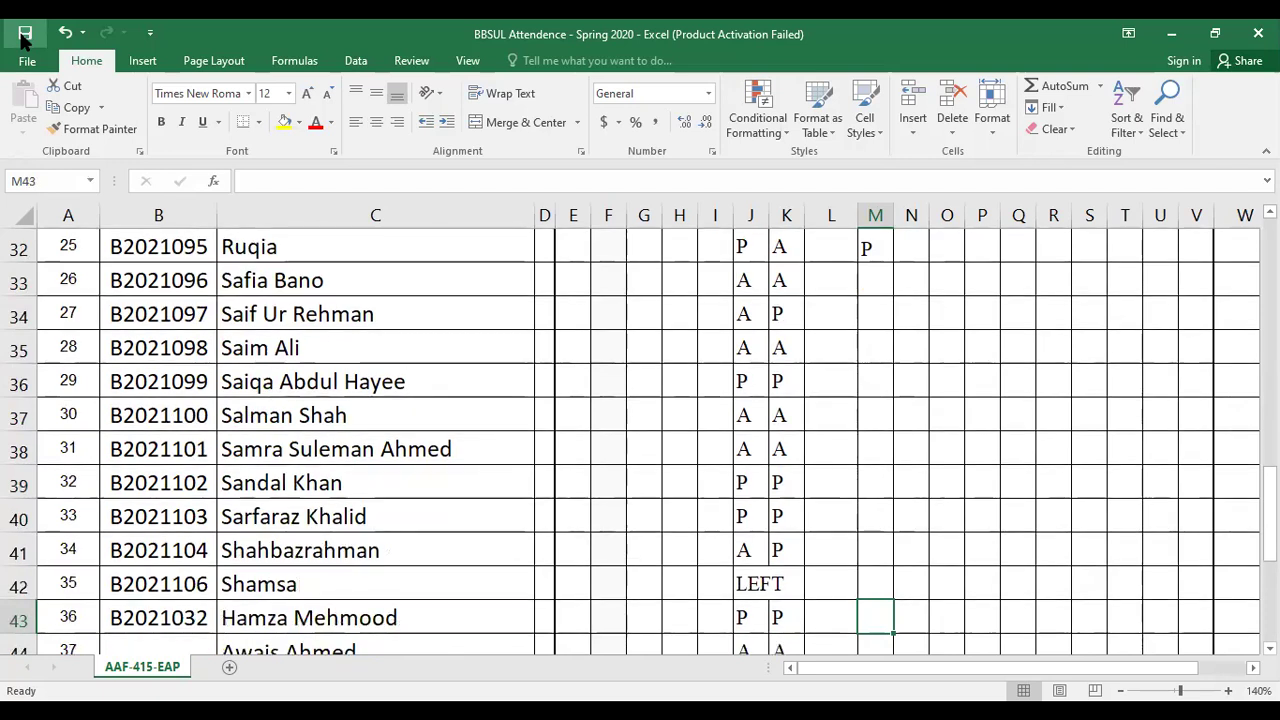
key("Down")
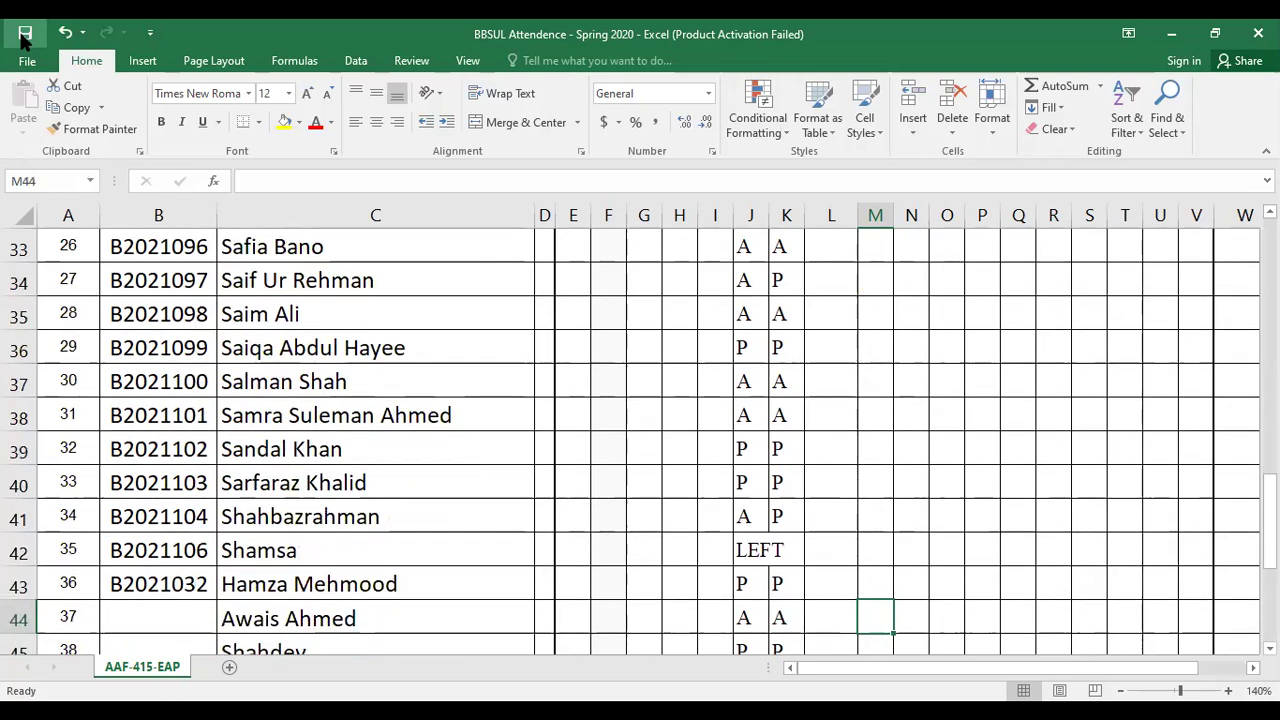
key("Down")
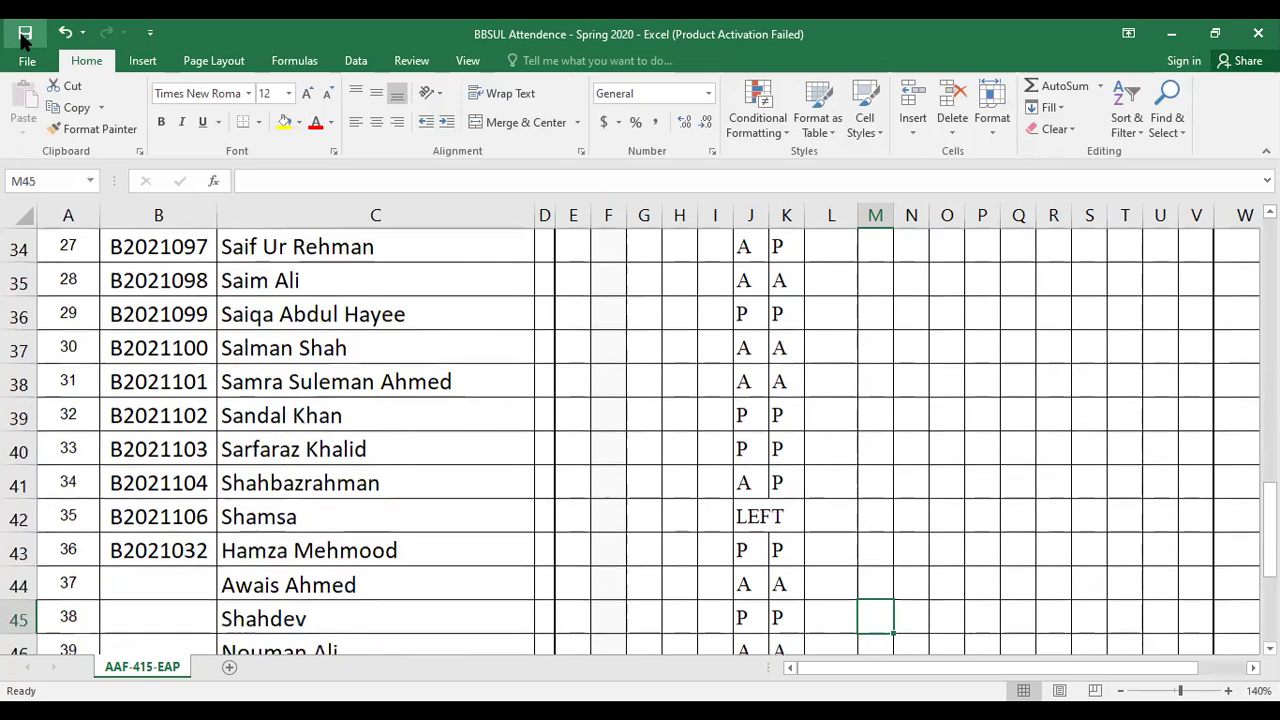
key("Down")
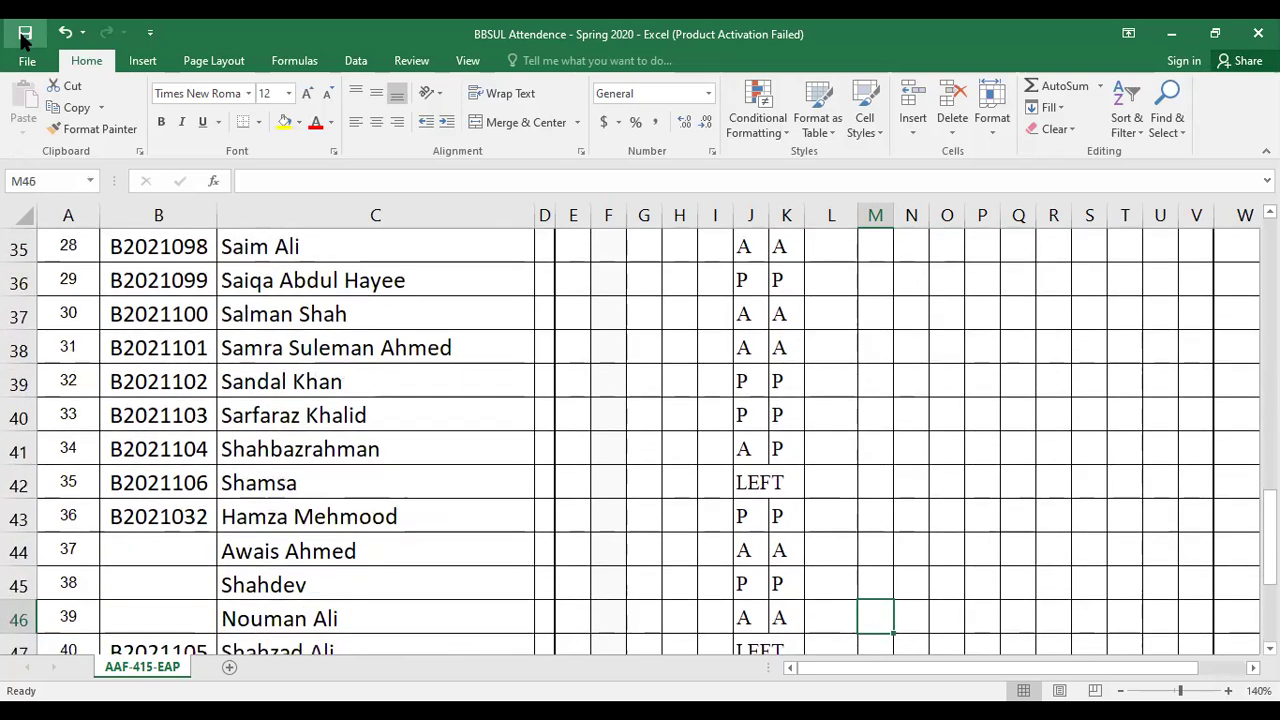
key("Down")
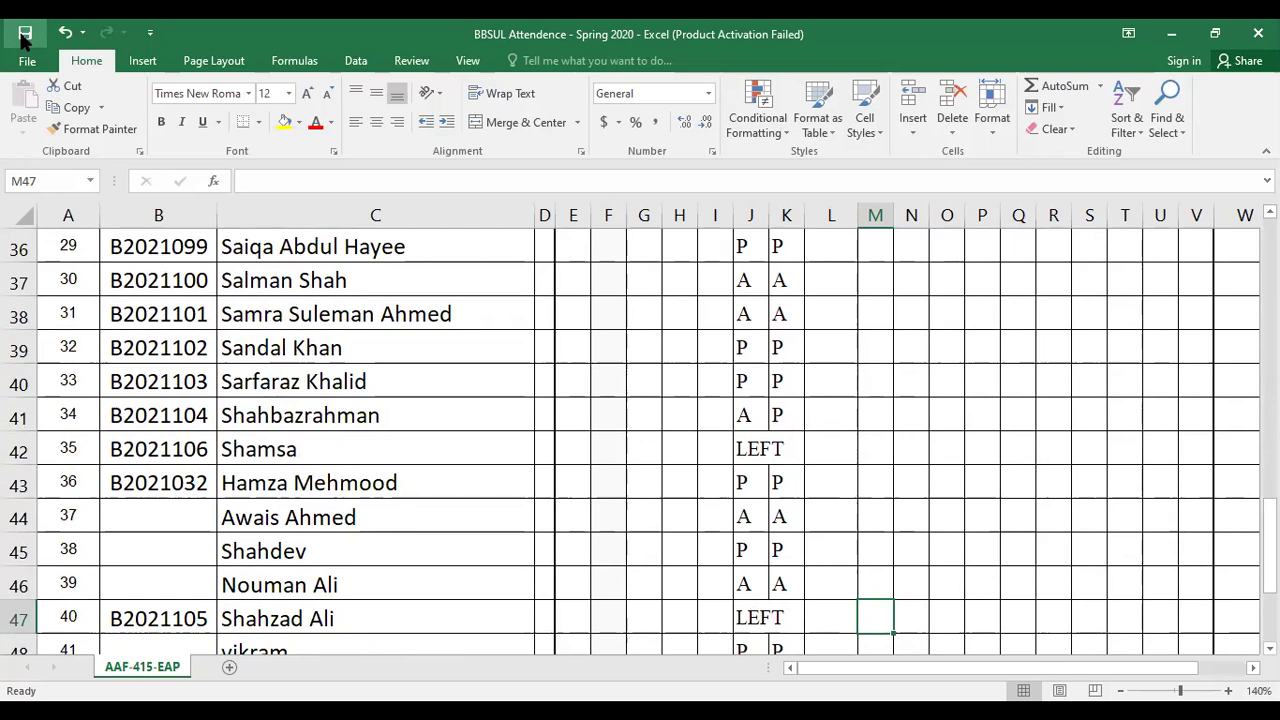
key("Down")
key("Down")
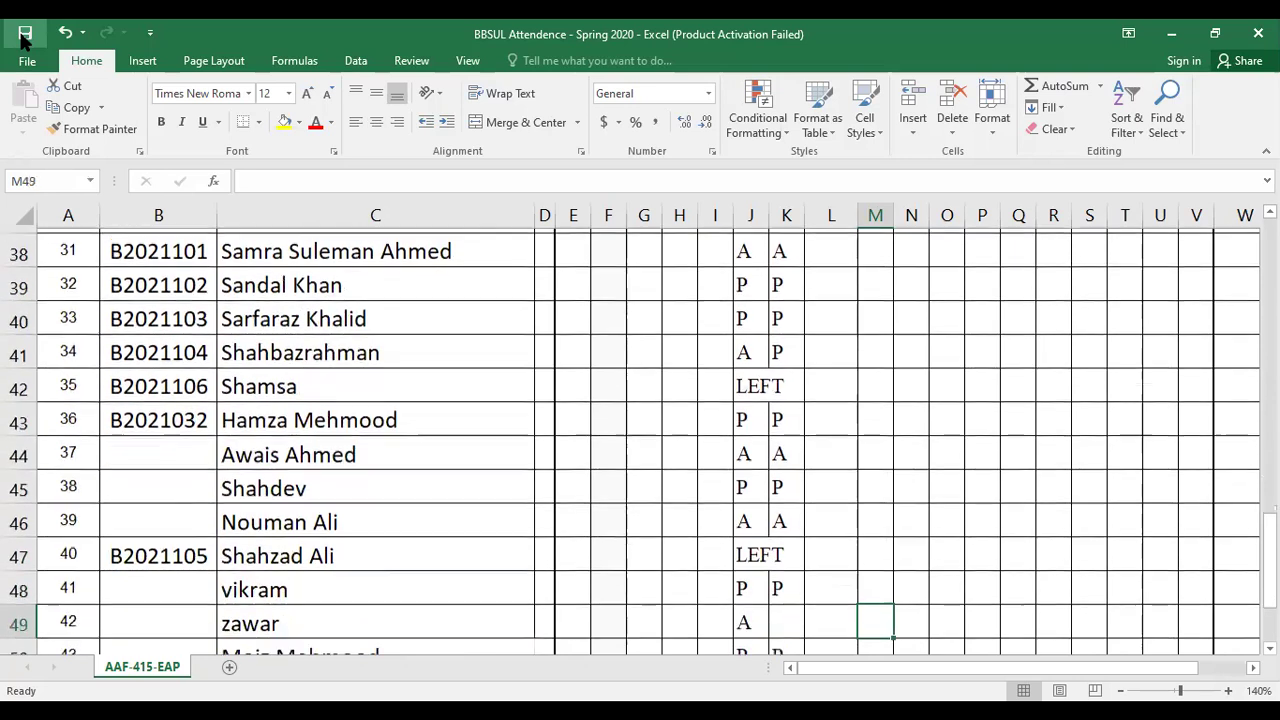
key("Down")
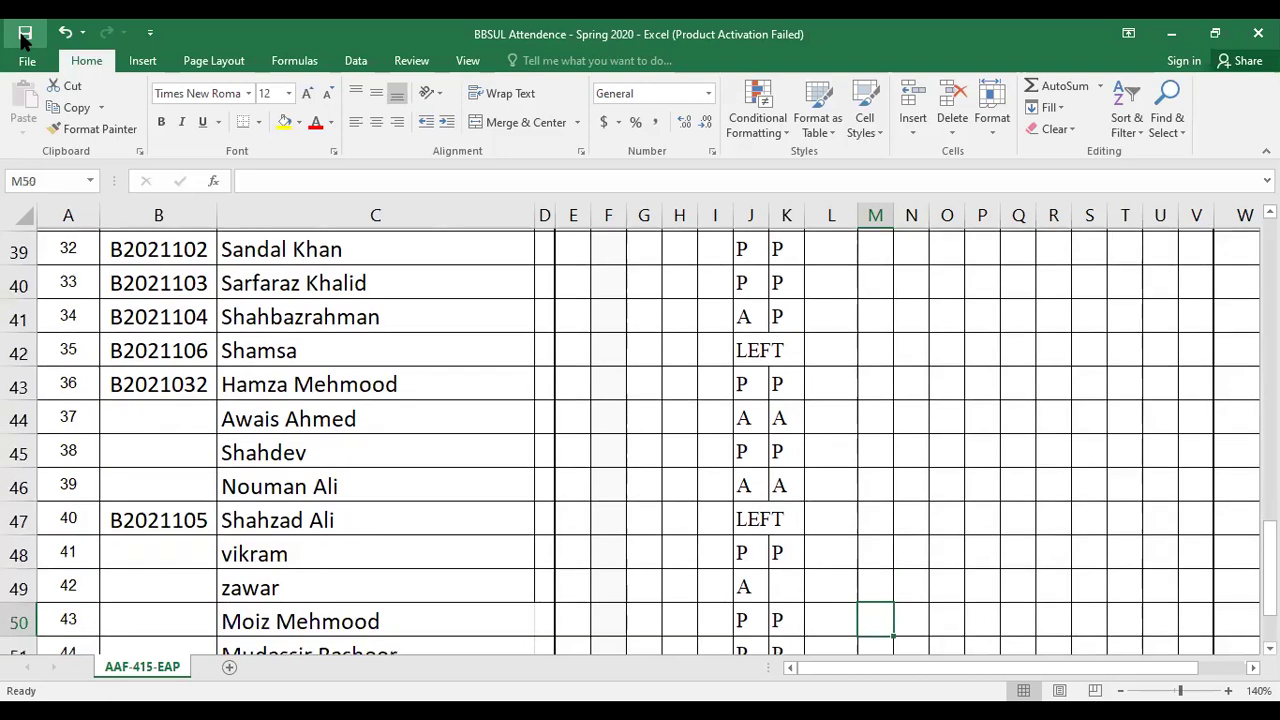
key("Down")
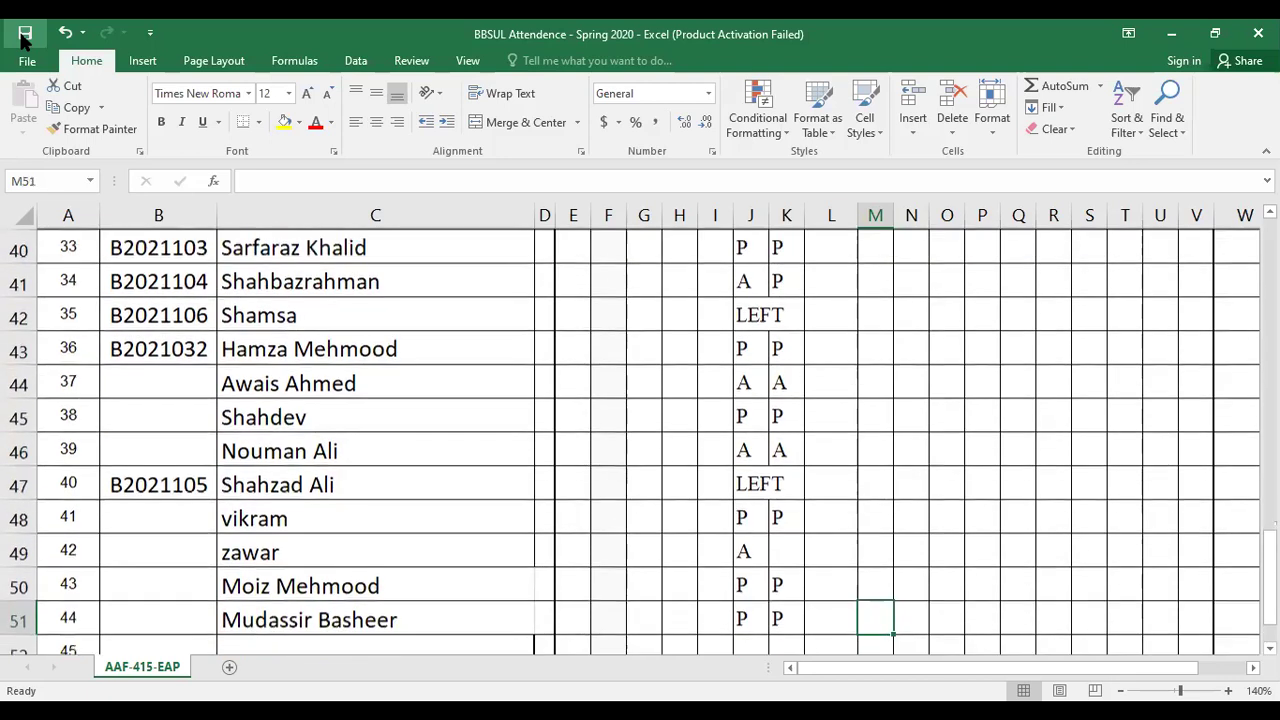
key("Down")
Review the attendance entries in column M upward from the end of the list to the top of the sheet.
key("Up")
key("Up")
key("Up")
key("Up")
key("Up")
key("Up")
key("Up")
key("Up")
key("Up")
key("Up")
key("Up")
key("Up")
key("Up")
key("Up")
key("Up")
key("Up")
key("Up")
key("Up")
key("Up")
key("Up")
key("Up")
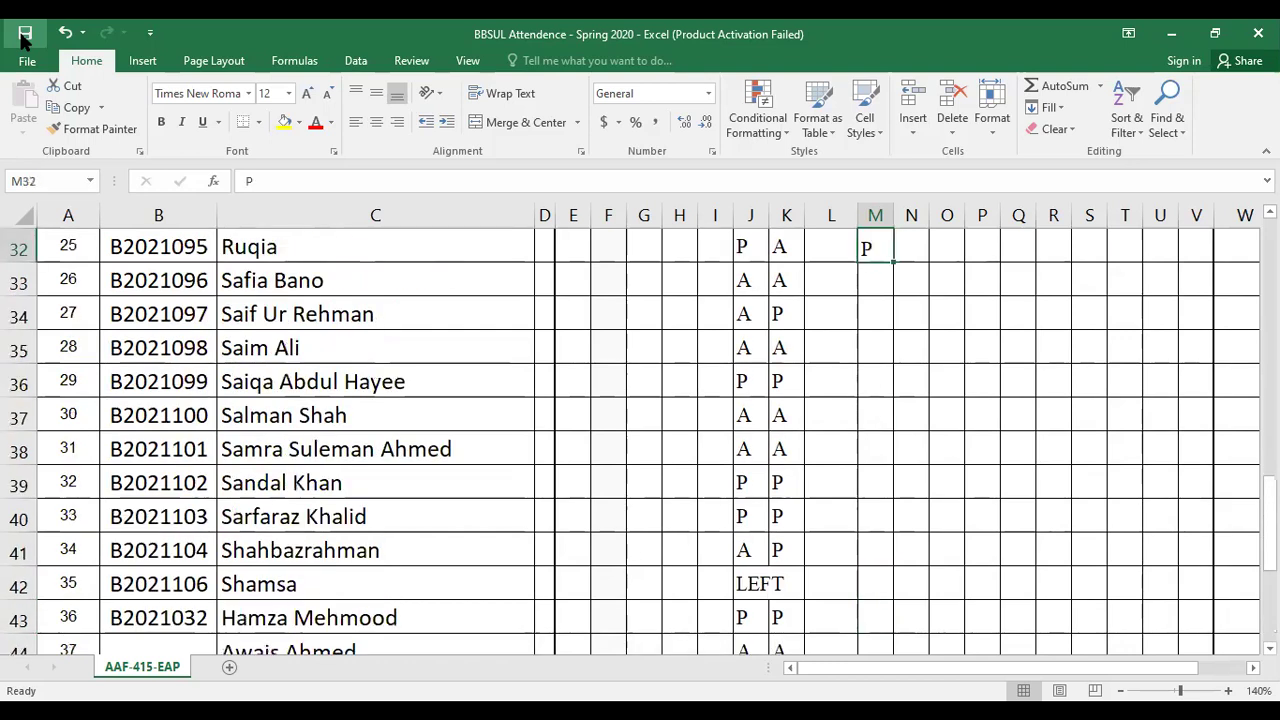
key("Up")
key("Up")
key("Up")
key("Up")
key("Up")
key("Up")
key("Up")
key("Up")
key("Up")
key("Up")
key("Up")
key("Up")
key("Up")
key("Up")
key("Up")
key("Up")
key("Up")
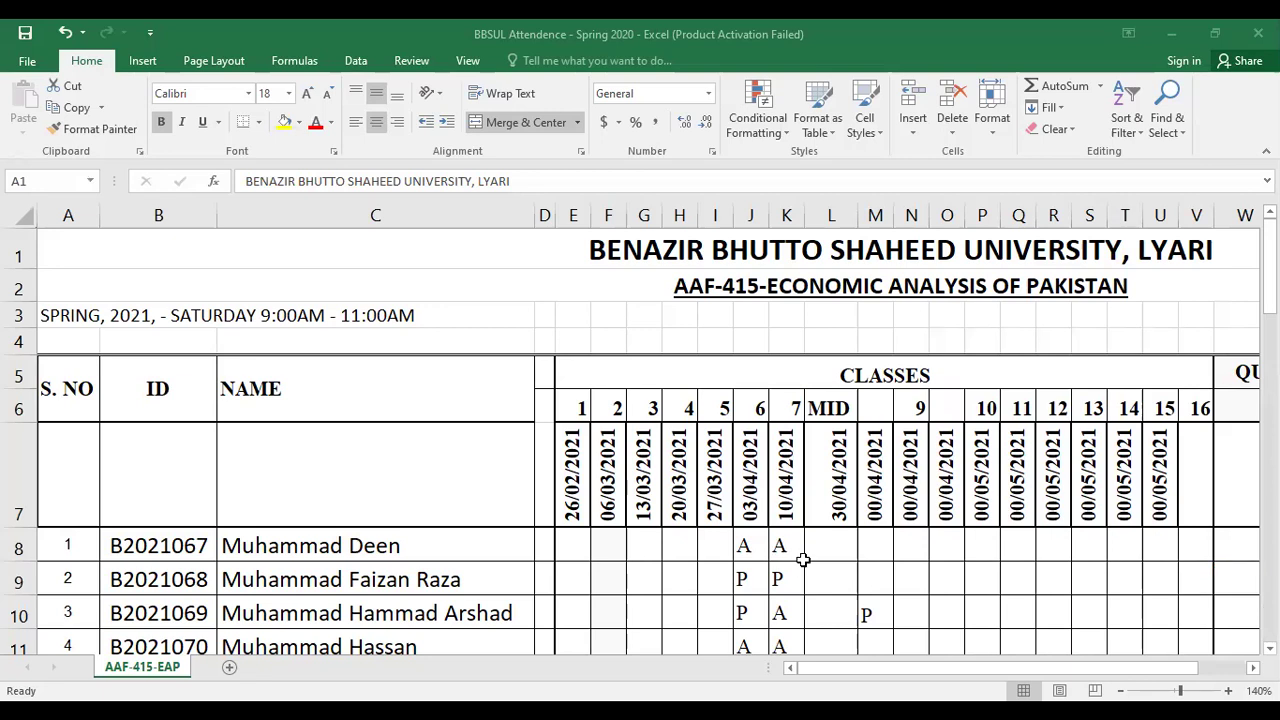
Enter P in cell M8 to mark the student with serial number 1 present in the 00/04/2021 class column.
left_click(851, 577)
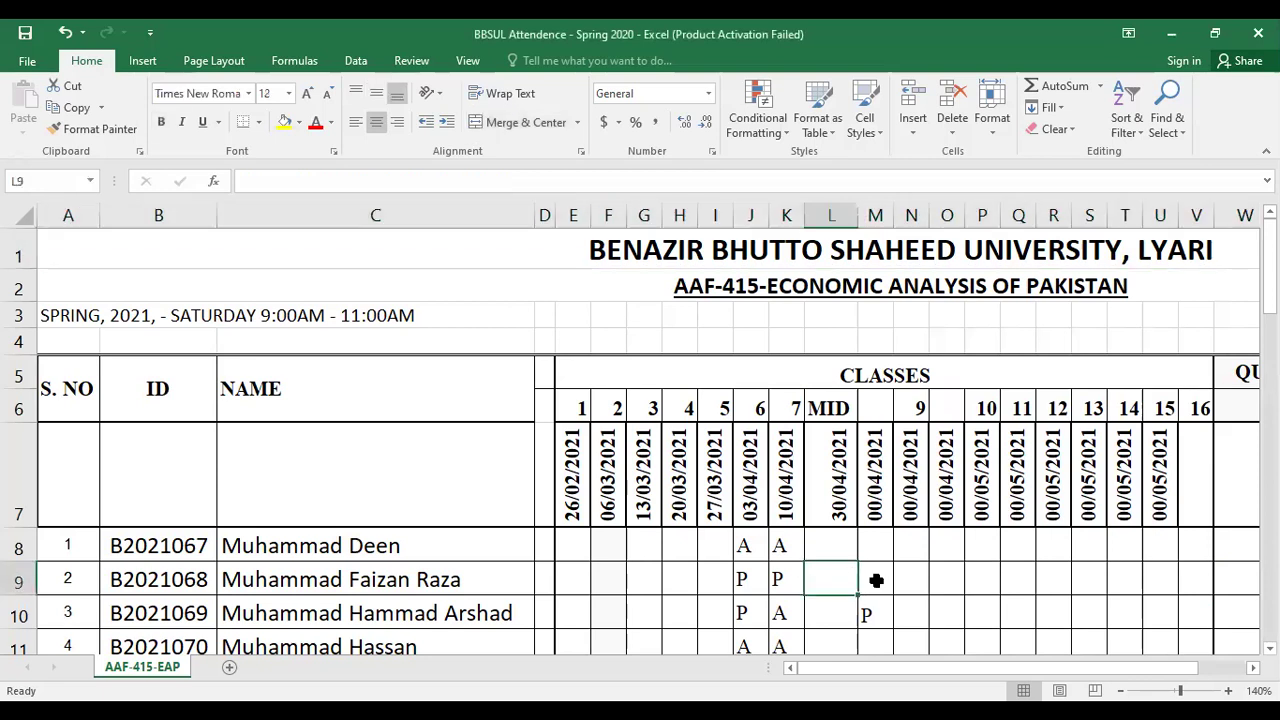
left_click(876, 580)
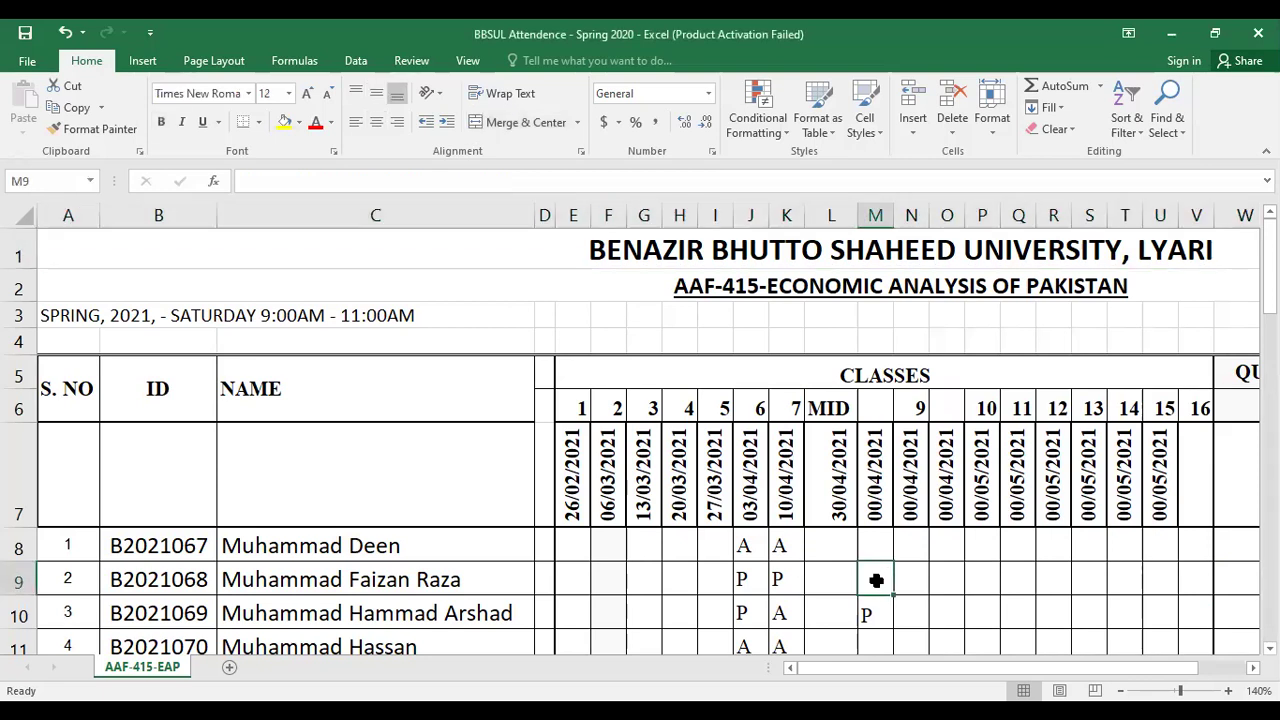
key("Up")
type("P")
key("Return")
Go down column M past the marked students to cell M34, the row of the student with serial number 27.
key("Return")
key("Return")
key("Return")
key("Return")
key("Return")
key("Return")
key("Return")
key("Return")
key("Return")
key("Return")
key("Return")
key("Return")
key("Return")
key("Return")
key("Return")
key("Return")
key("Return")
key("Return")
key("Return")
key("Return")
key("Return")
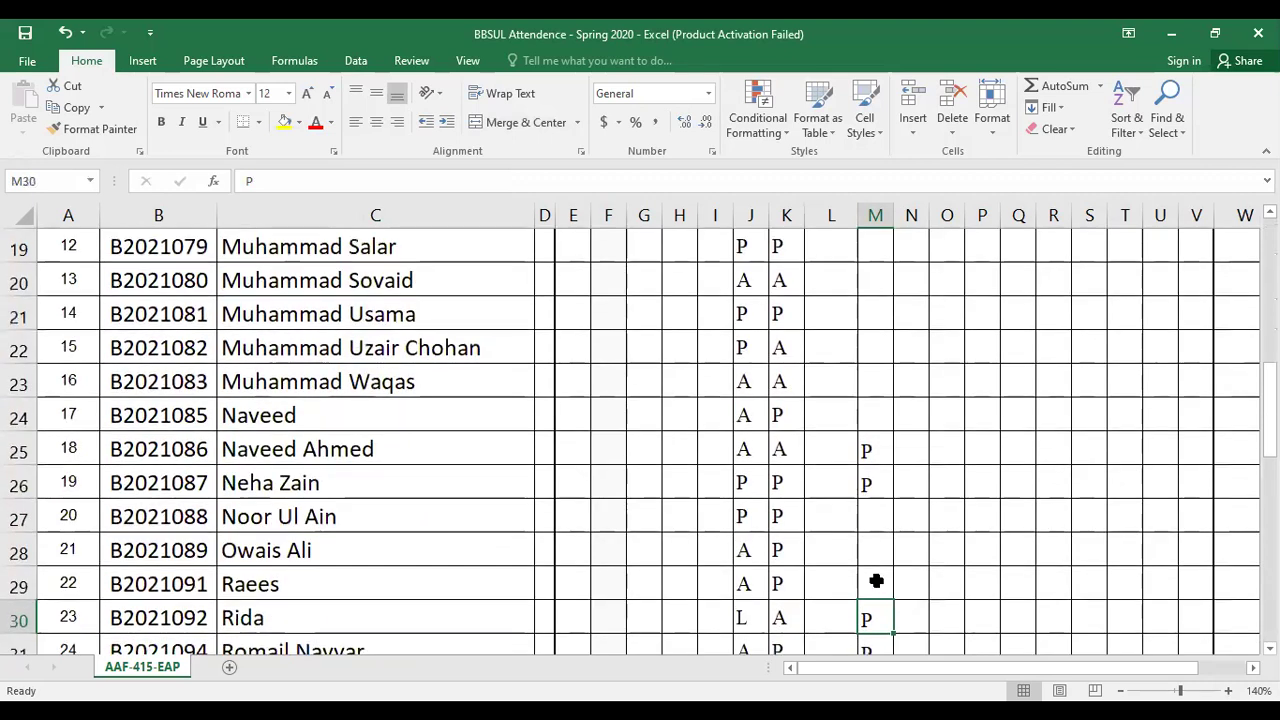
scroll(876, 581, "down", 1)
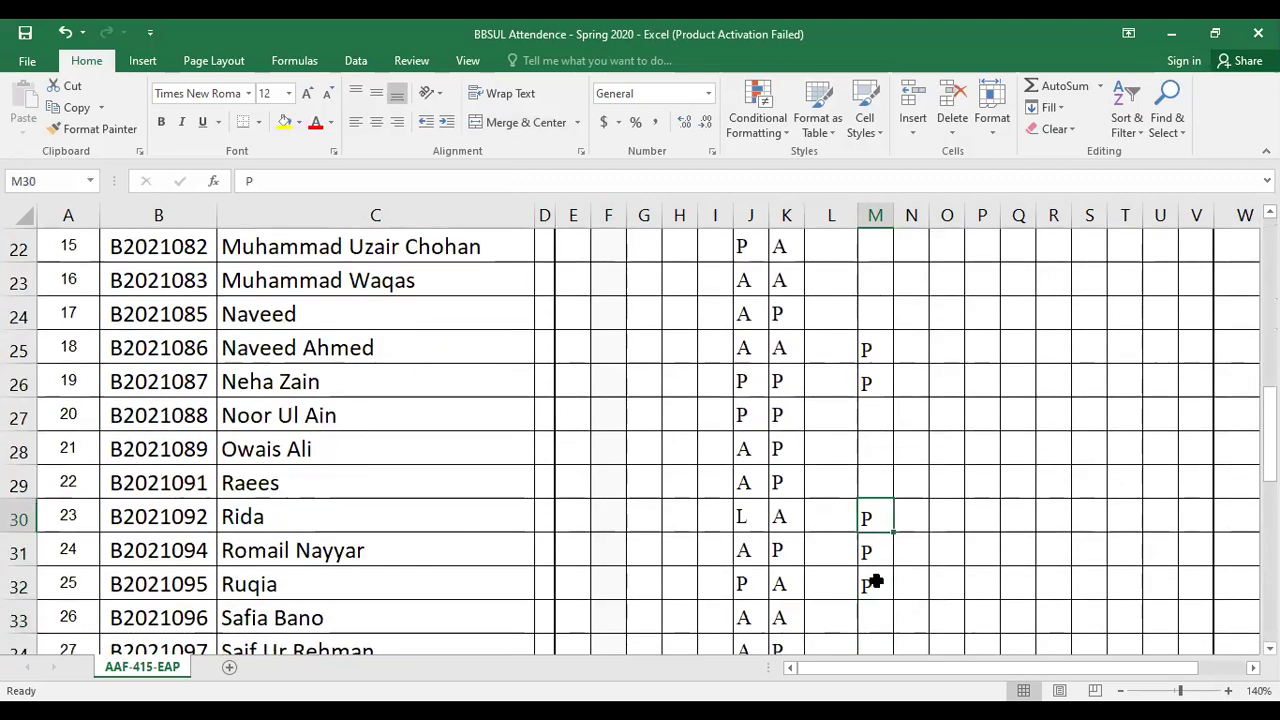
key("Return")
key("Return")
key("Return")
key("Return")
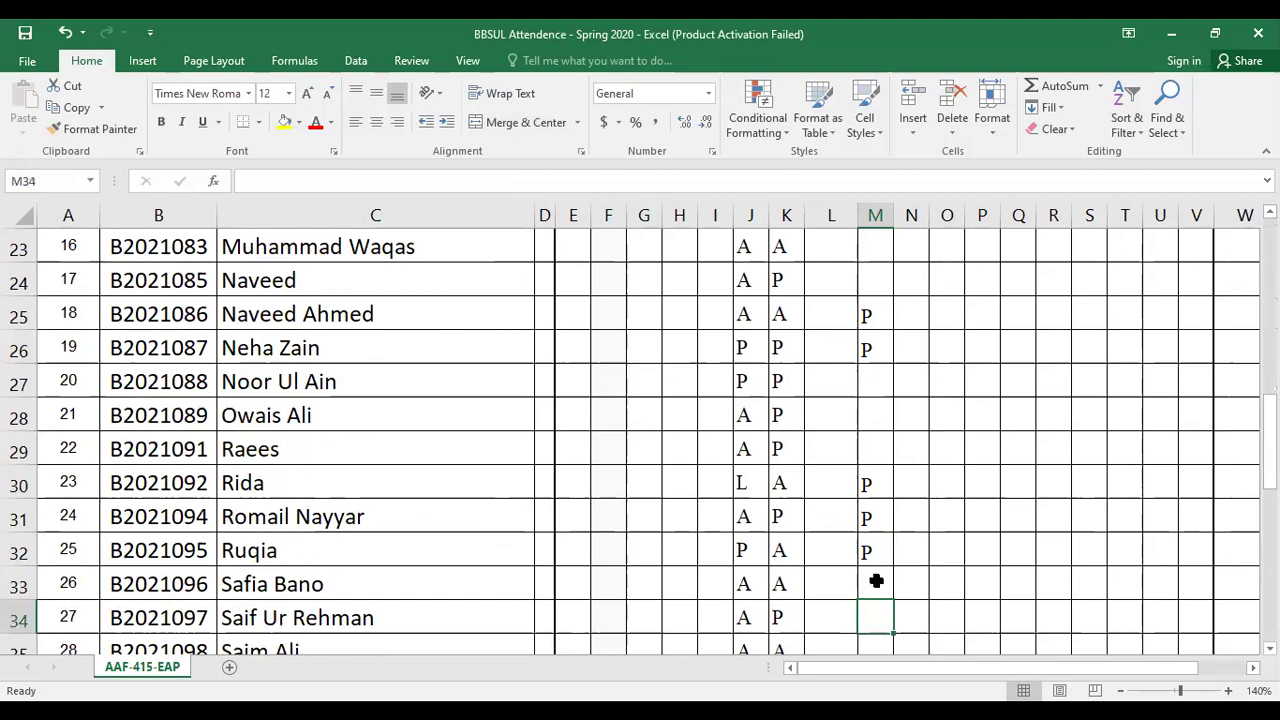